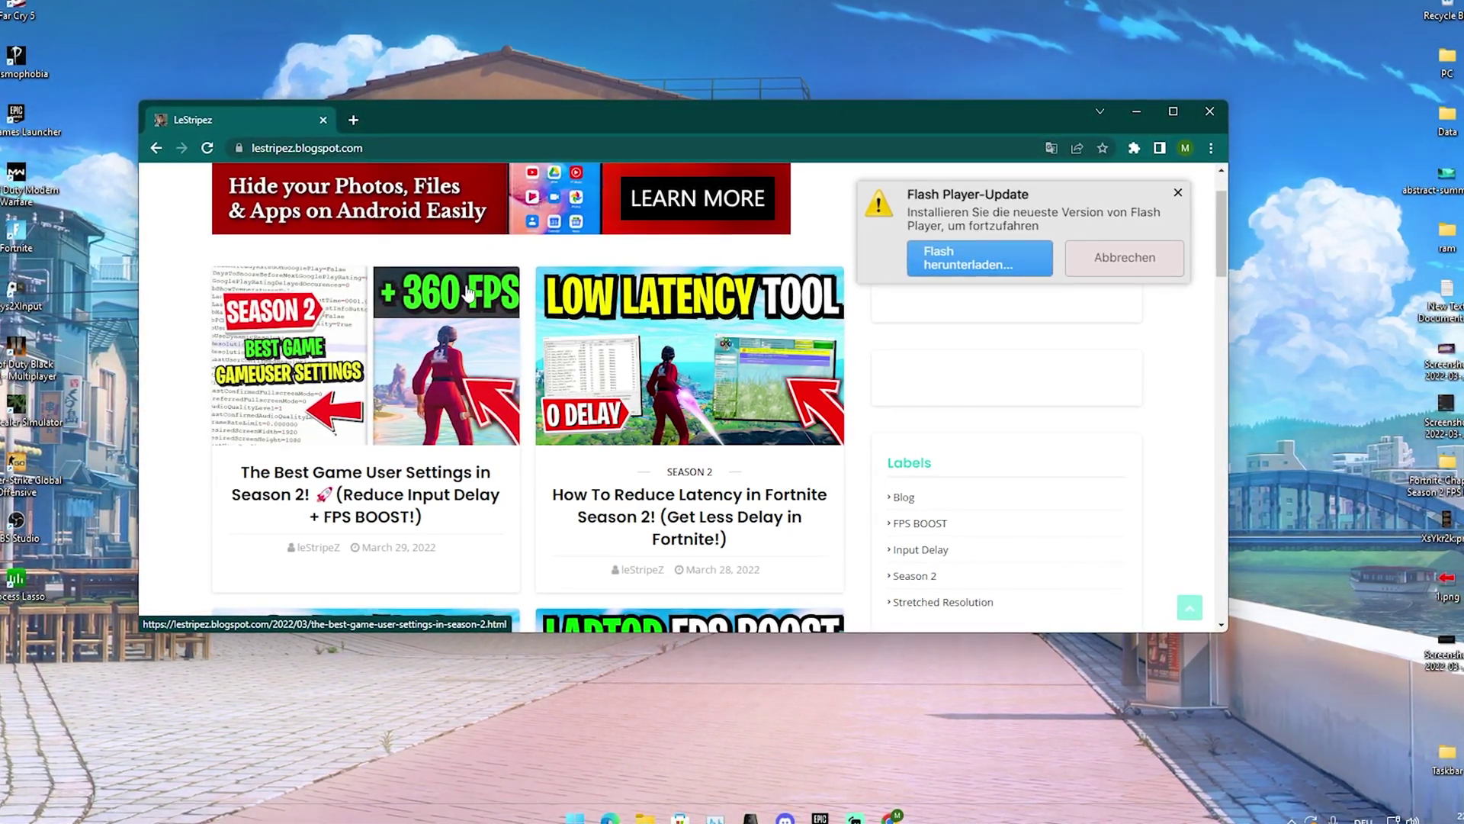
Open the LeStripez post 'The Best Game User Settings in Season 2' and close the ad tab.
left_click(366, 486)
left_click(510, 115)
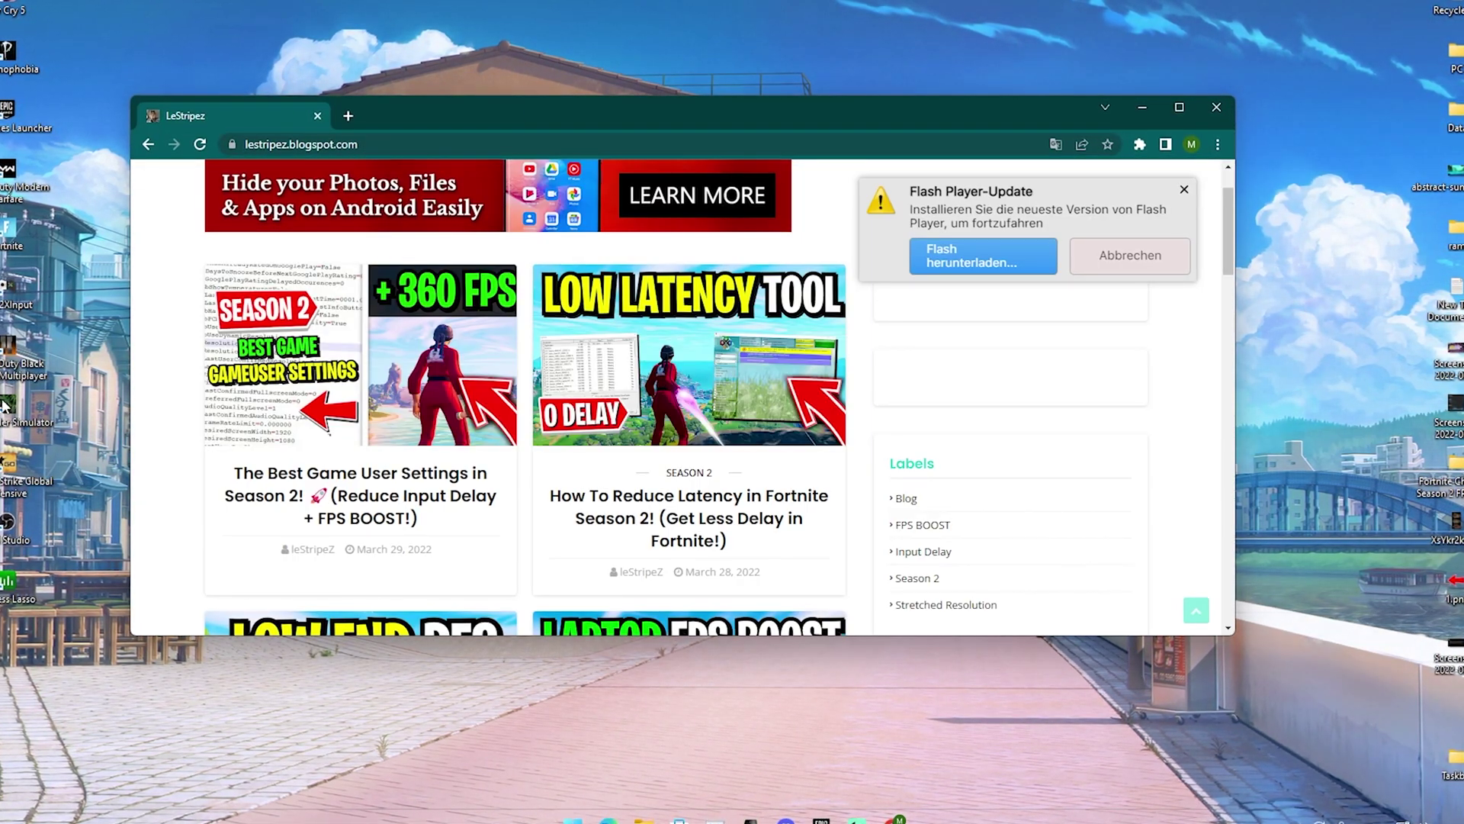
Download Updated GameUserSettings.zip from the post, closing ad tabs until its Google Drive page opens.
left_click(341, 462)
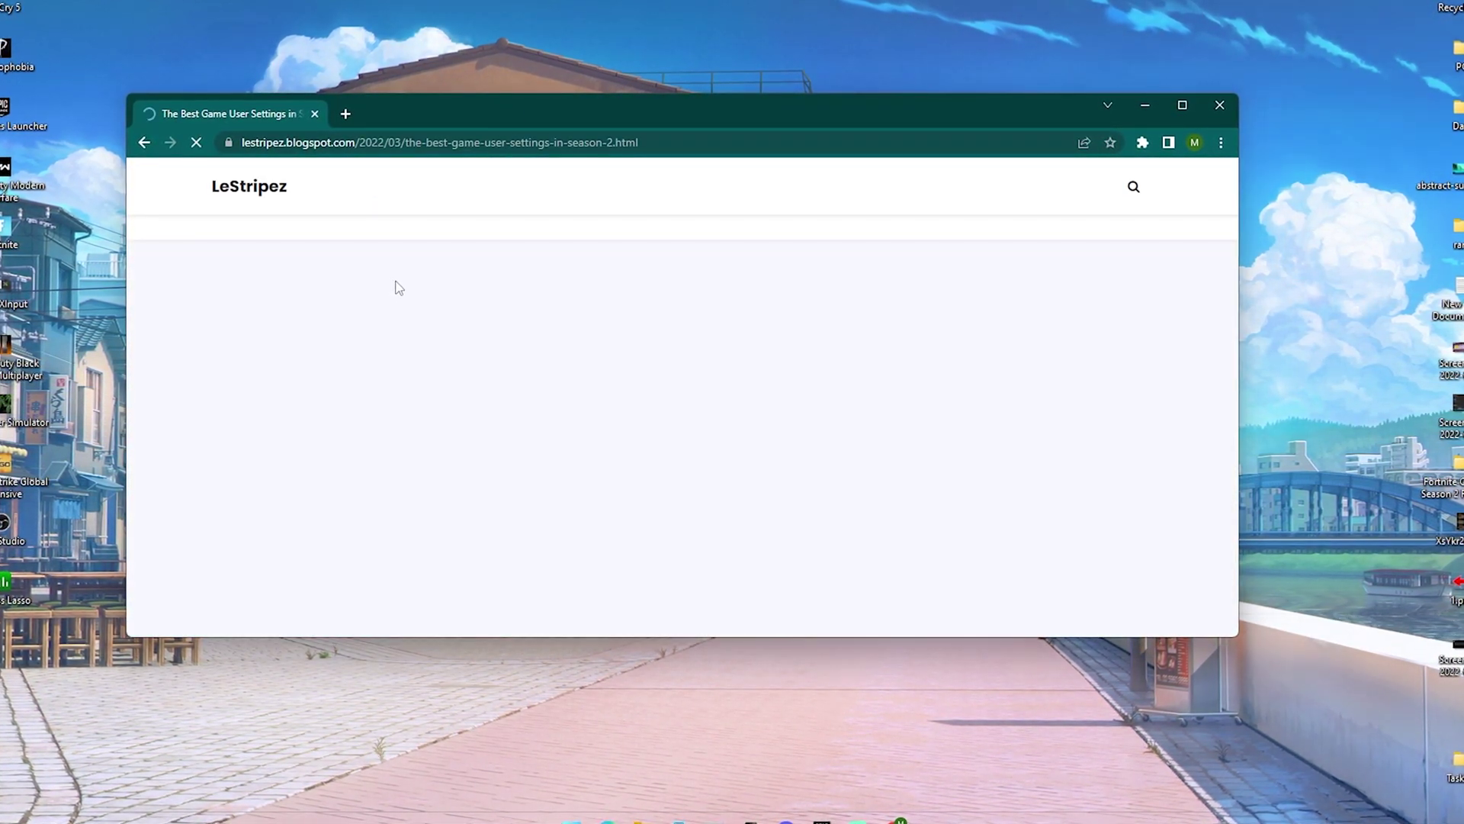
scroll(507, 343, "down", 10)
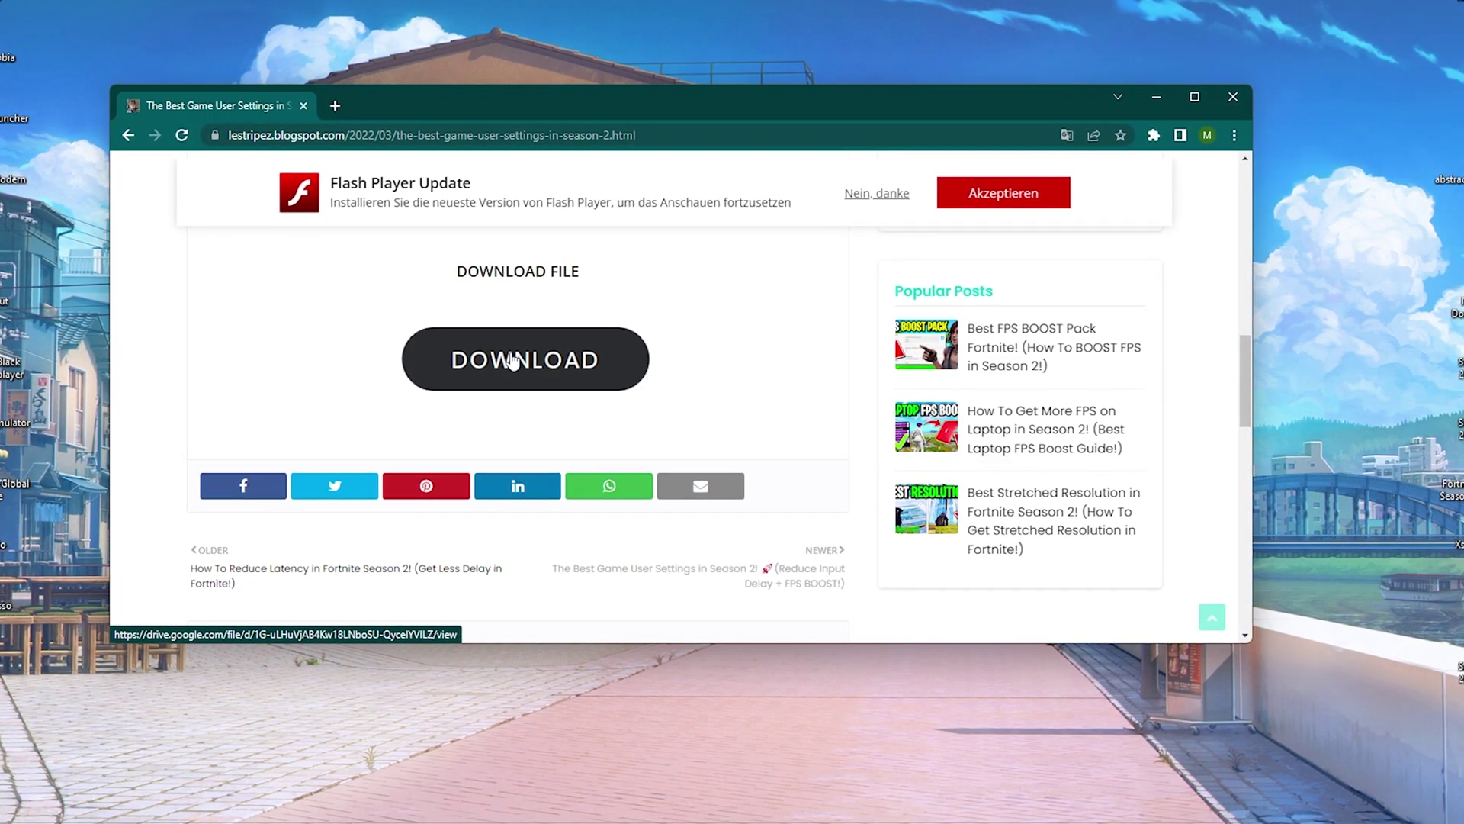
left_click(514, 362)
left_click(501, 105)
left_click(469, 336)
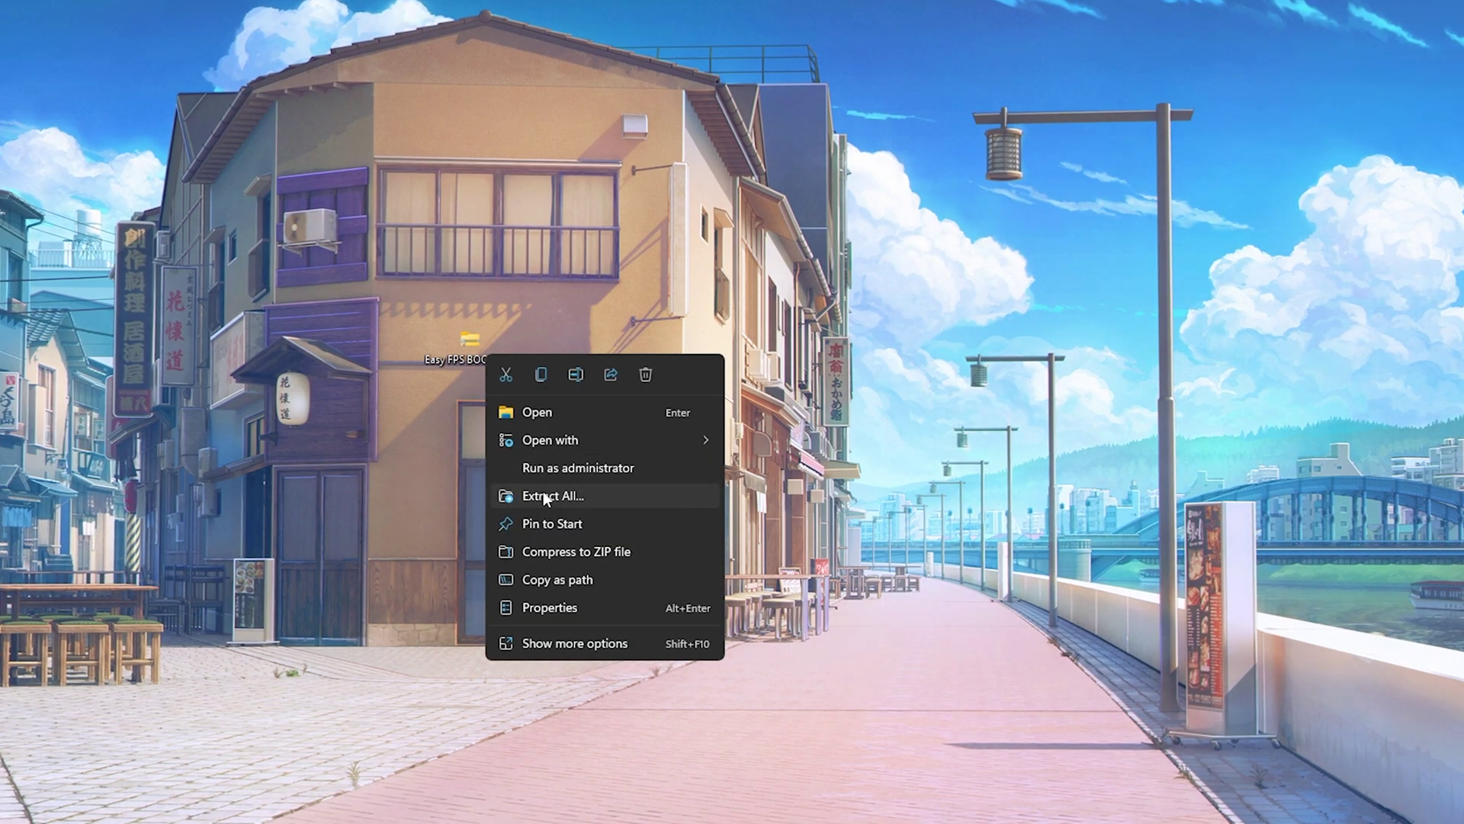
Run processlassosetup64.exe in English, accept the license, reach install location, then quit setup.
left_click(437, 492)
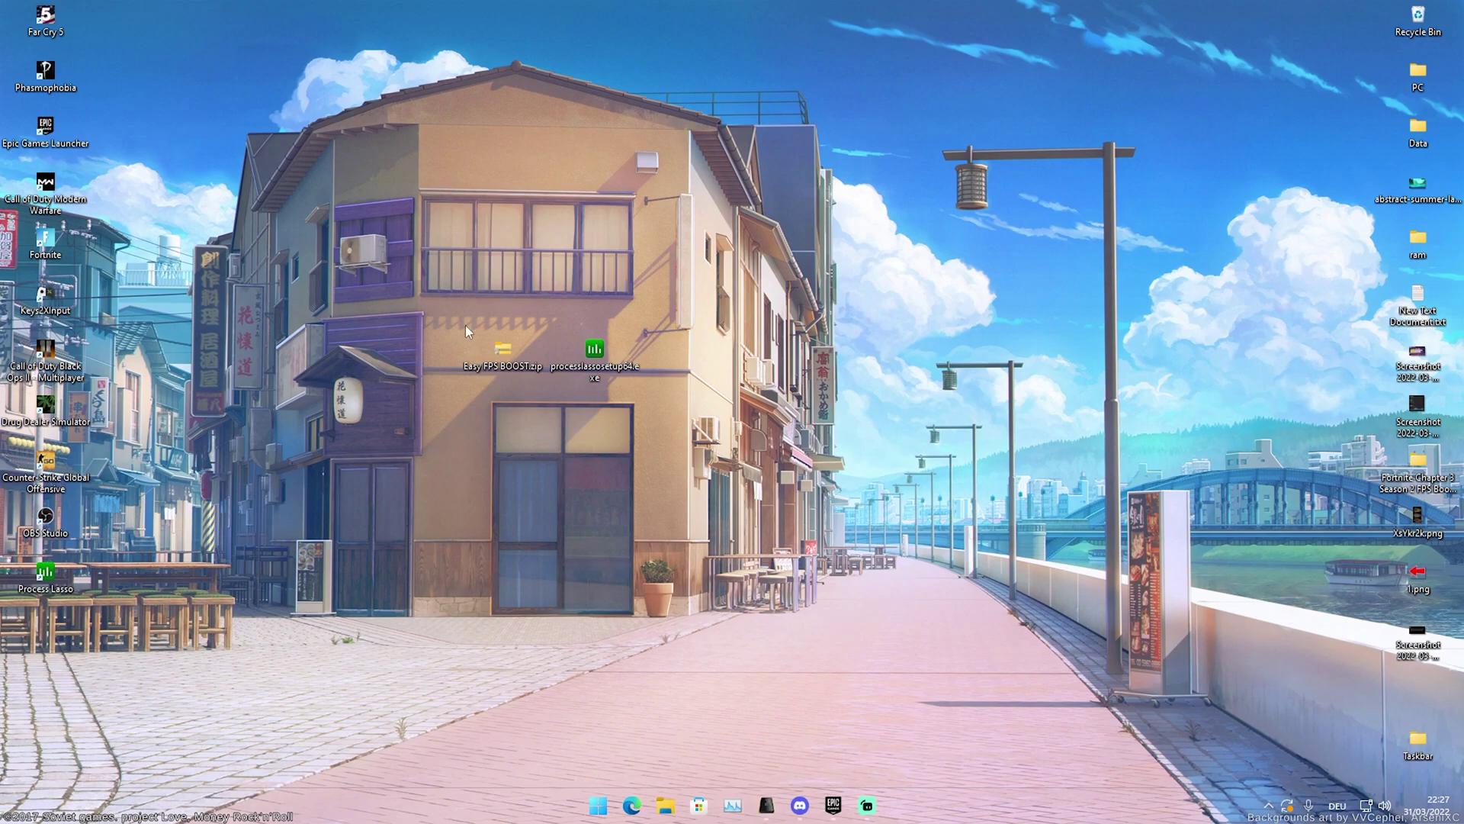
double_click(597, 355)
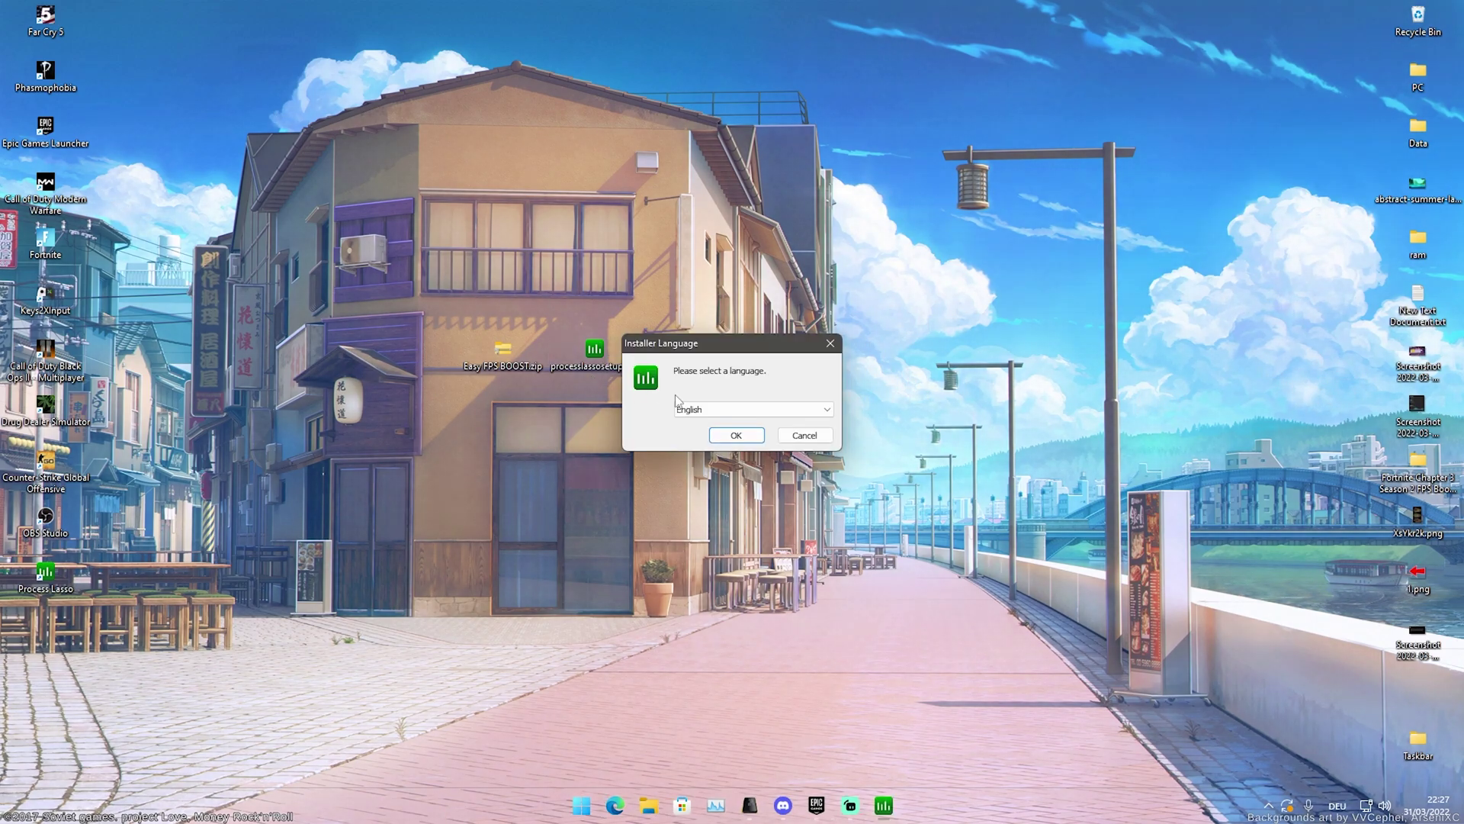
left_click(736, 436)
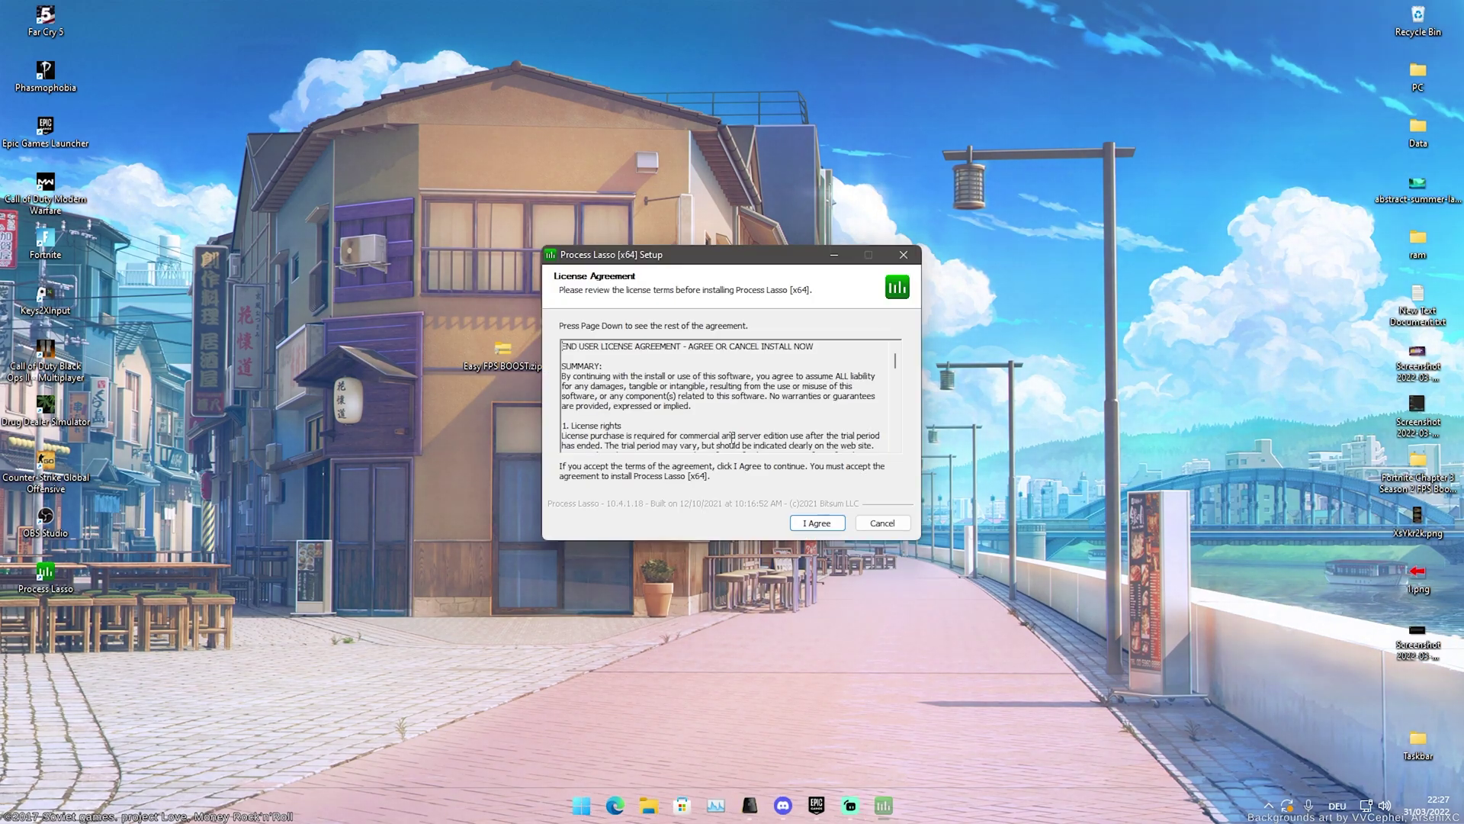
left_click(813, 525)
left_click(813, 523)
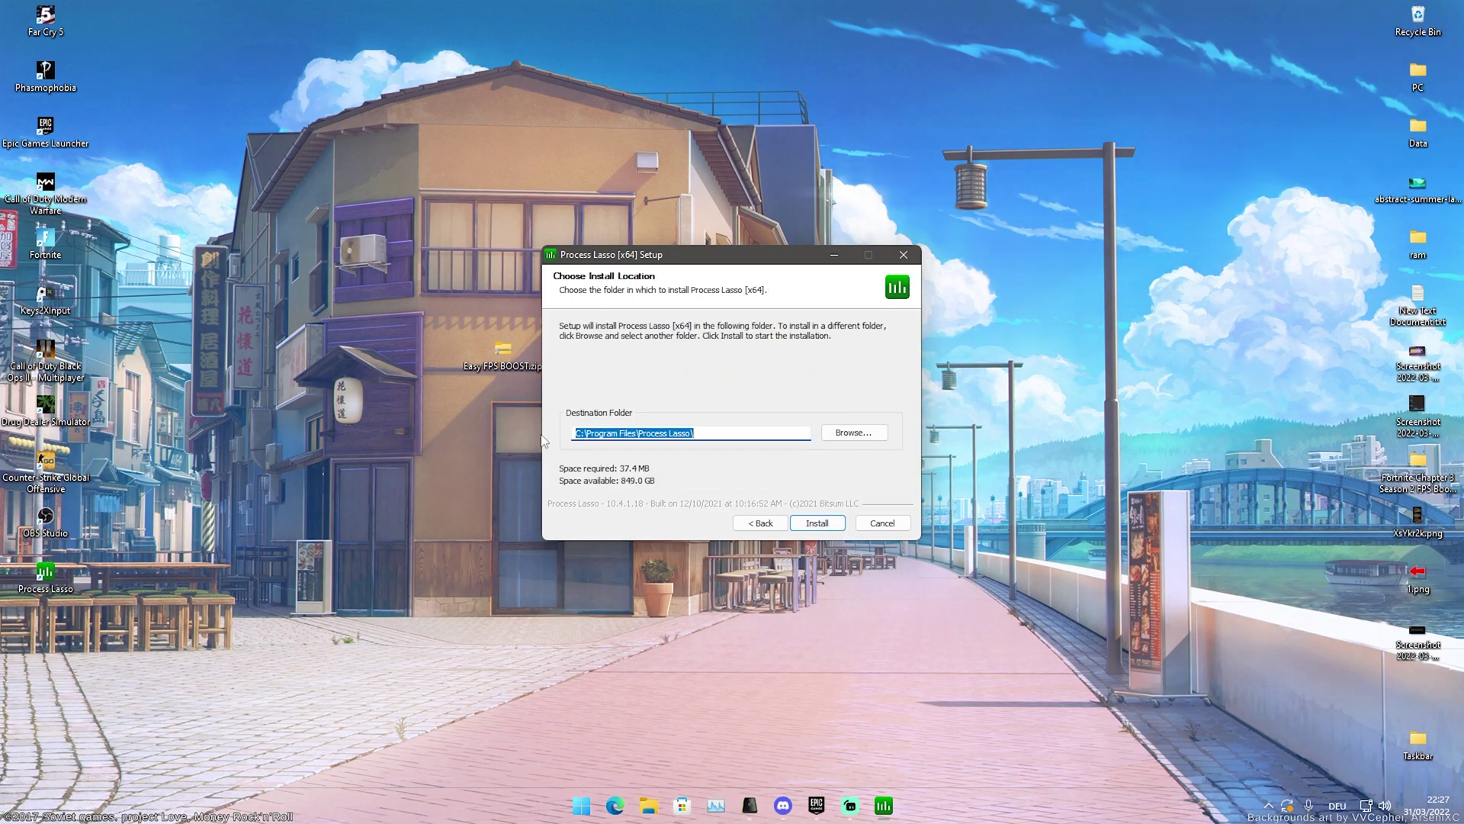
left_click(867, 521)
left_click(776, 451)
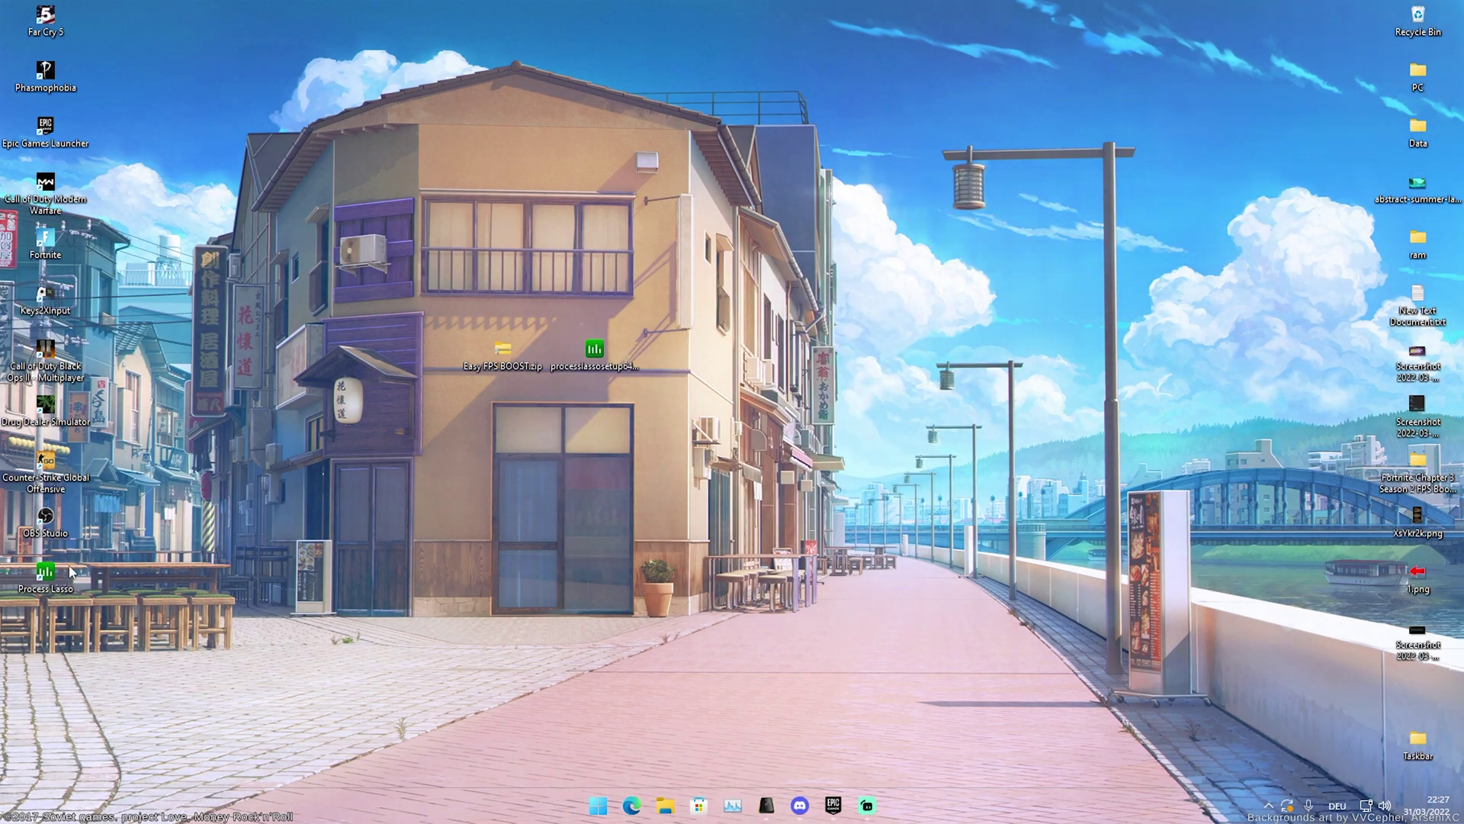
Launch Process Lasso, nudge its window right, and enable Performance Mode with Bitsum Highest Performance.
double_click(677, 354)
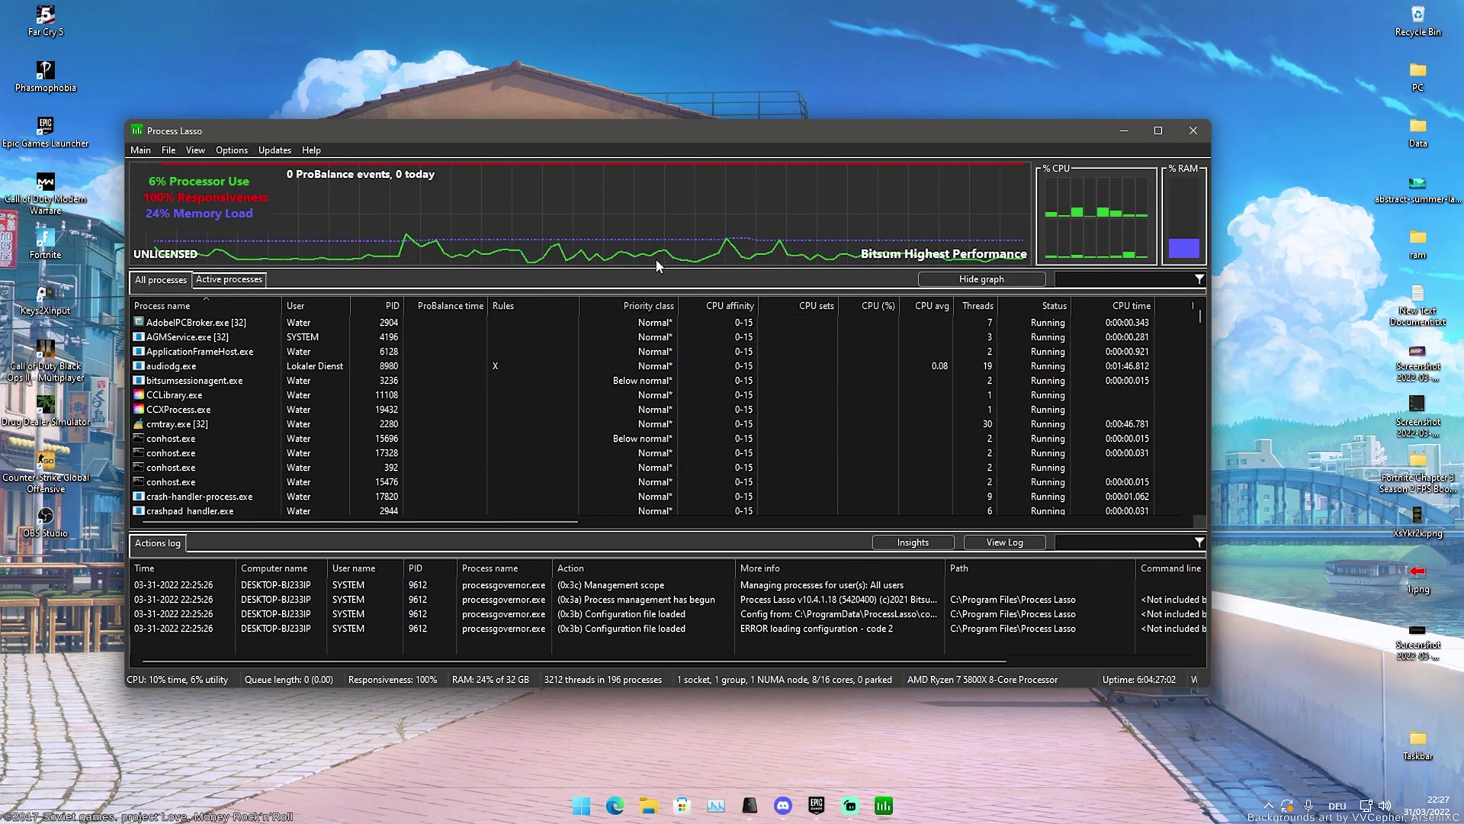
left_click_drag(578, 131, 620, 129)
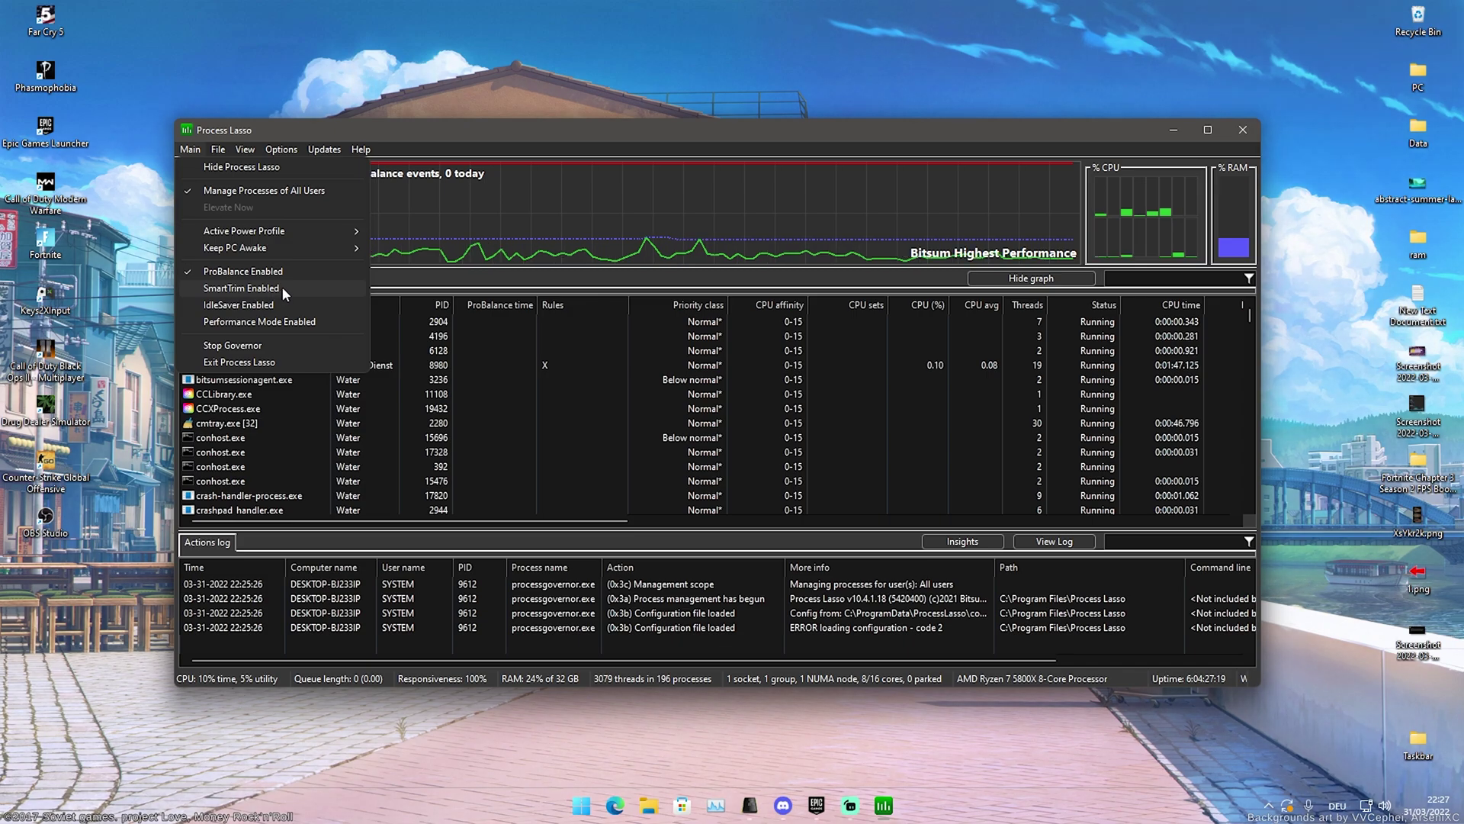
left_click(217, 322)
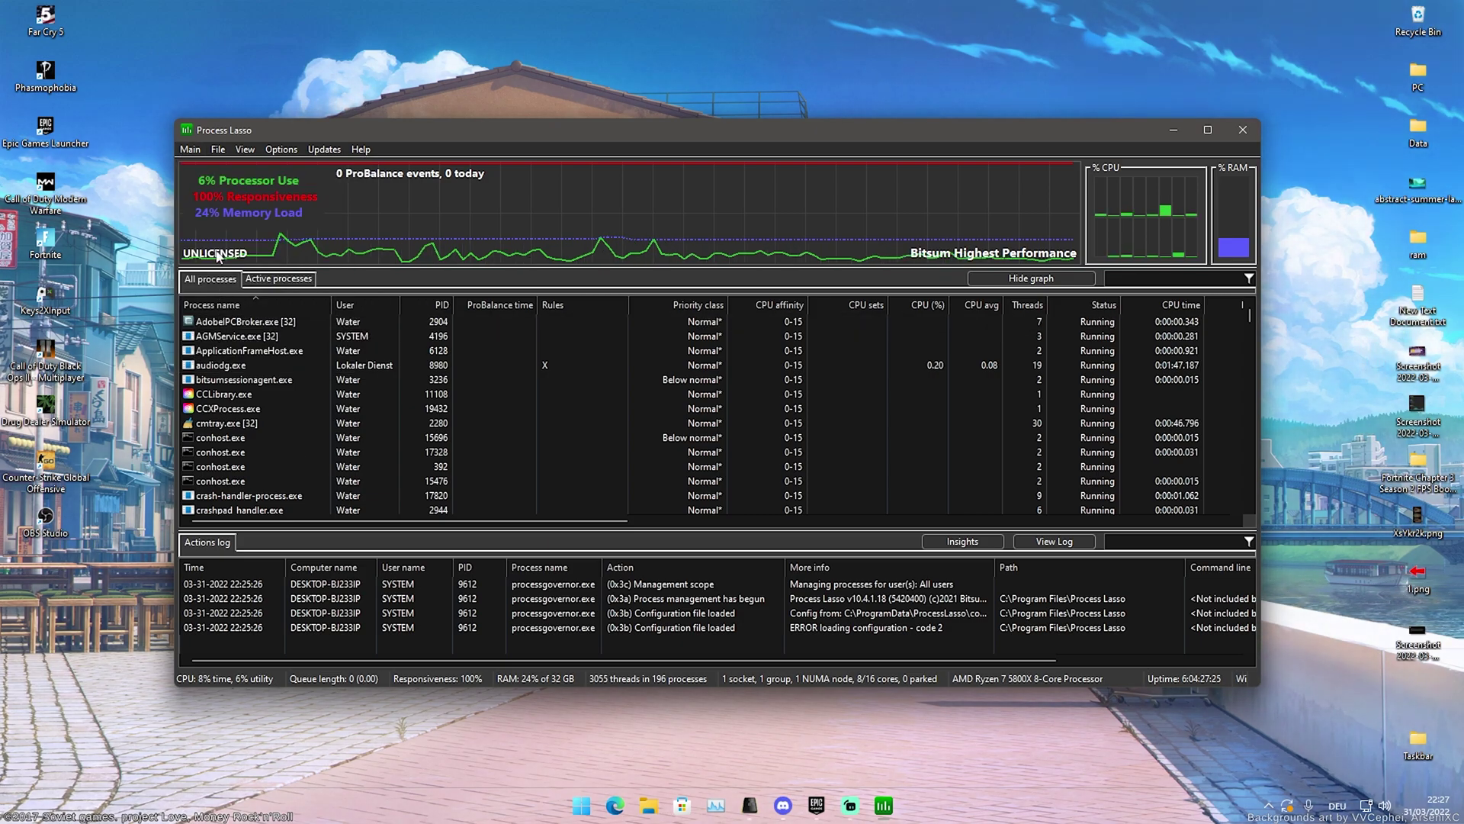
left_click(189, 150)
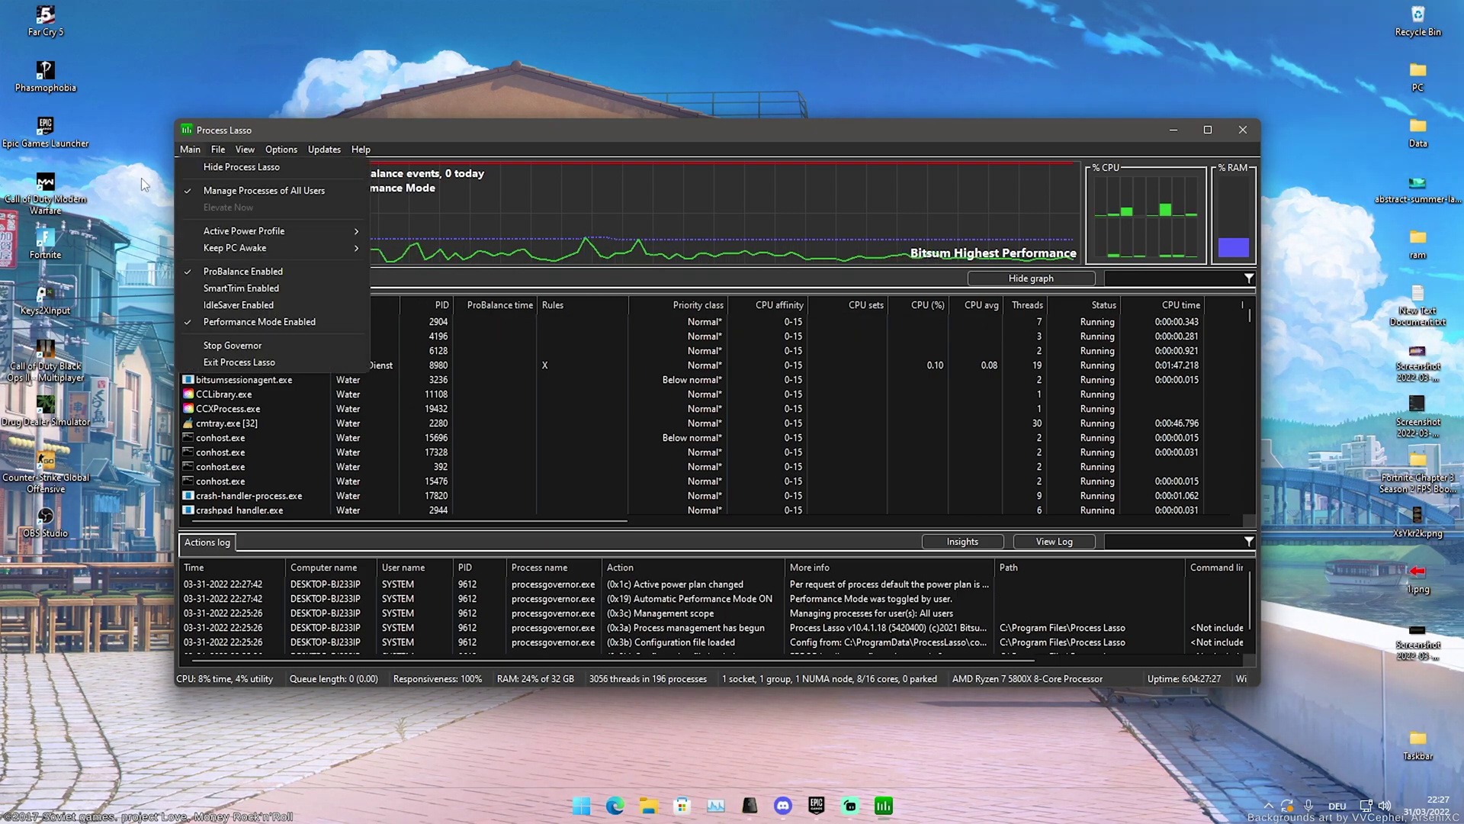
mouse_move(219, 235)
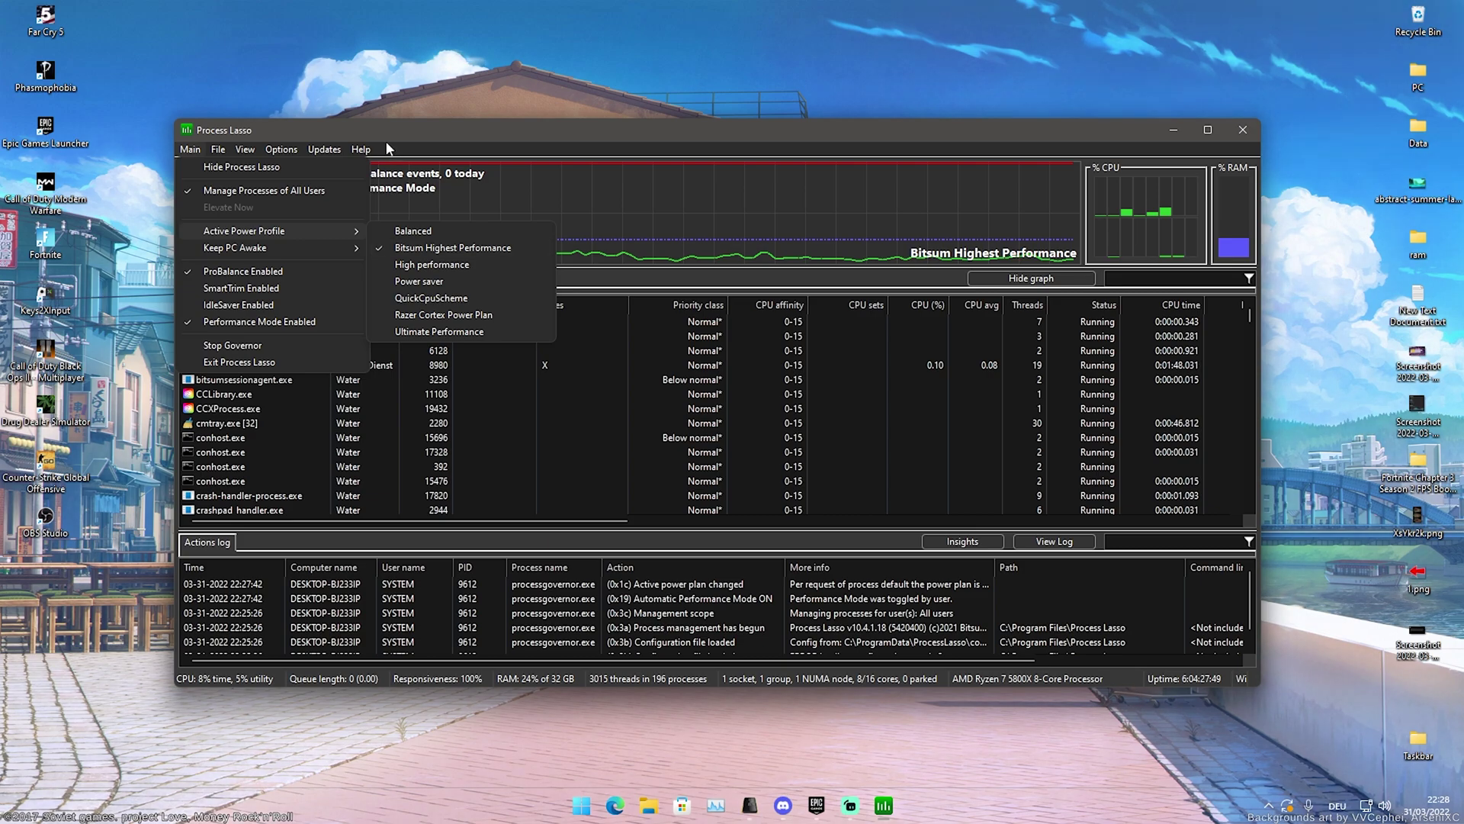
Launch Fortnite from the Epic Games Launcher, minimize the launcher, and bring Process Lasso to the front.
left_click(418, 451)
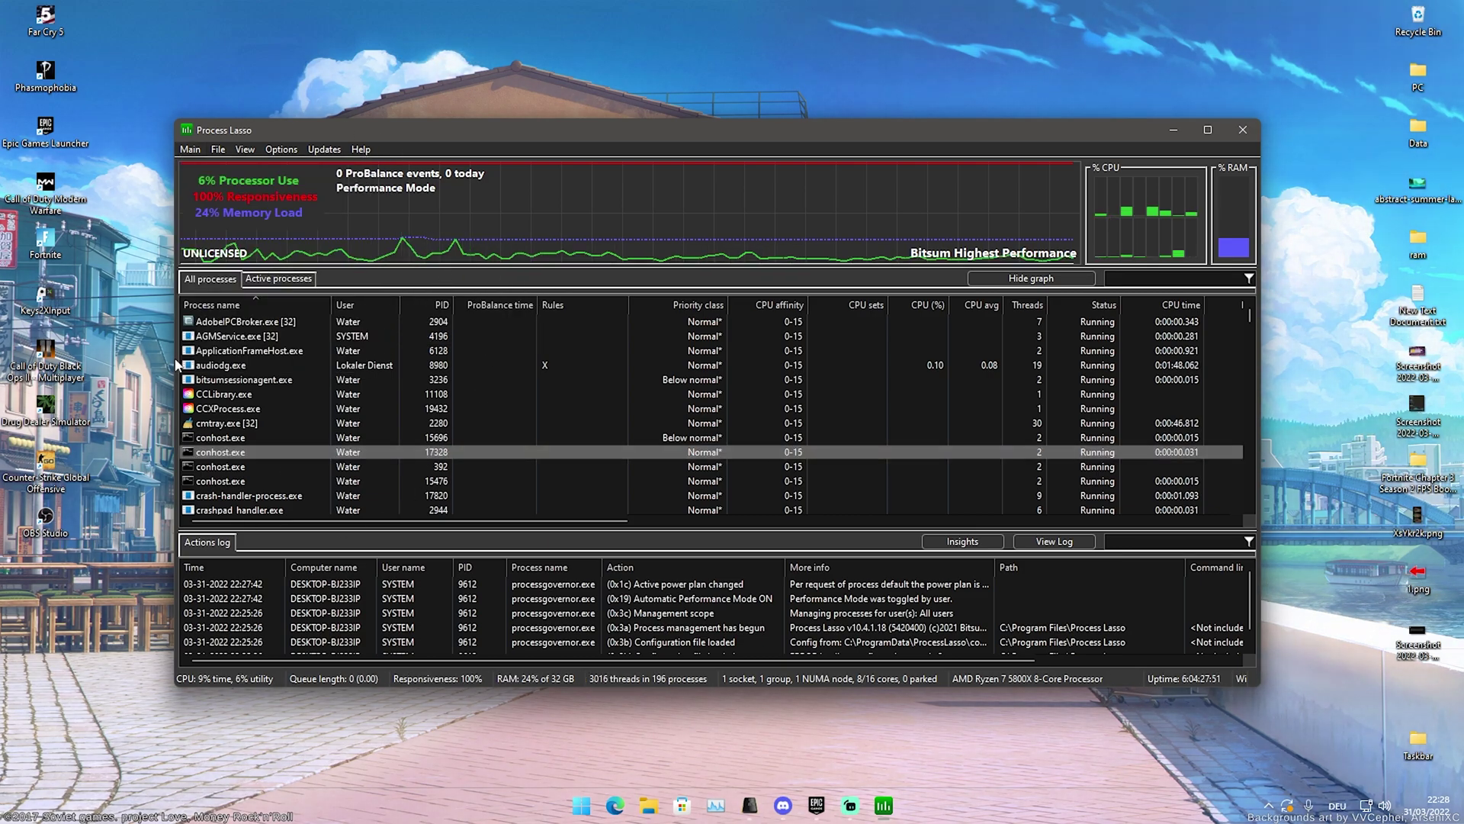
left_click(813, 799)
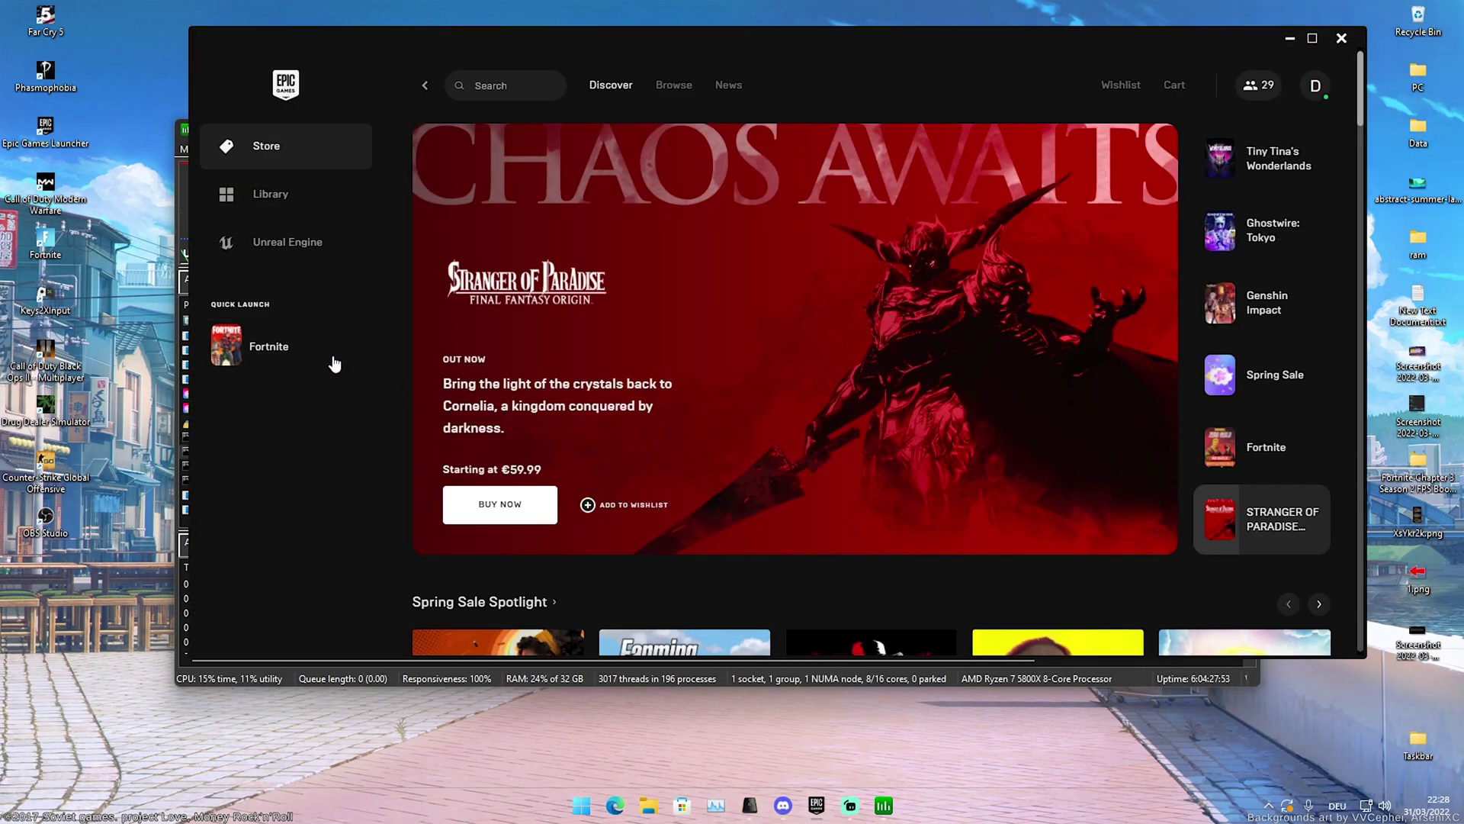
left_click(1285, 40)
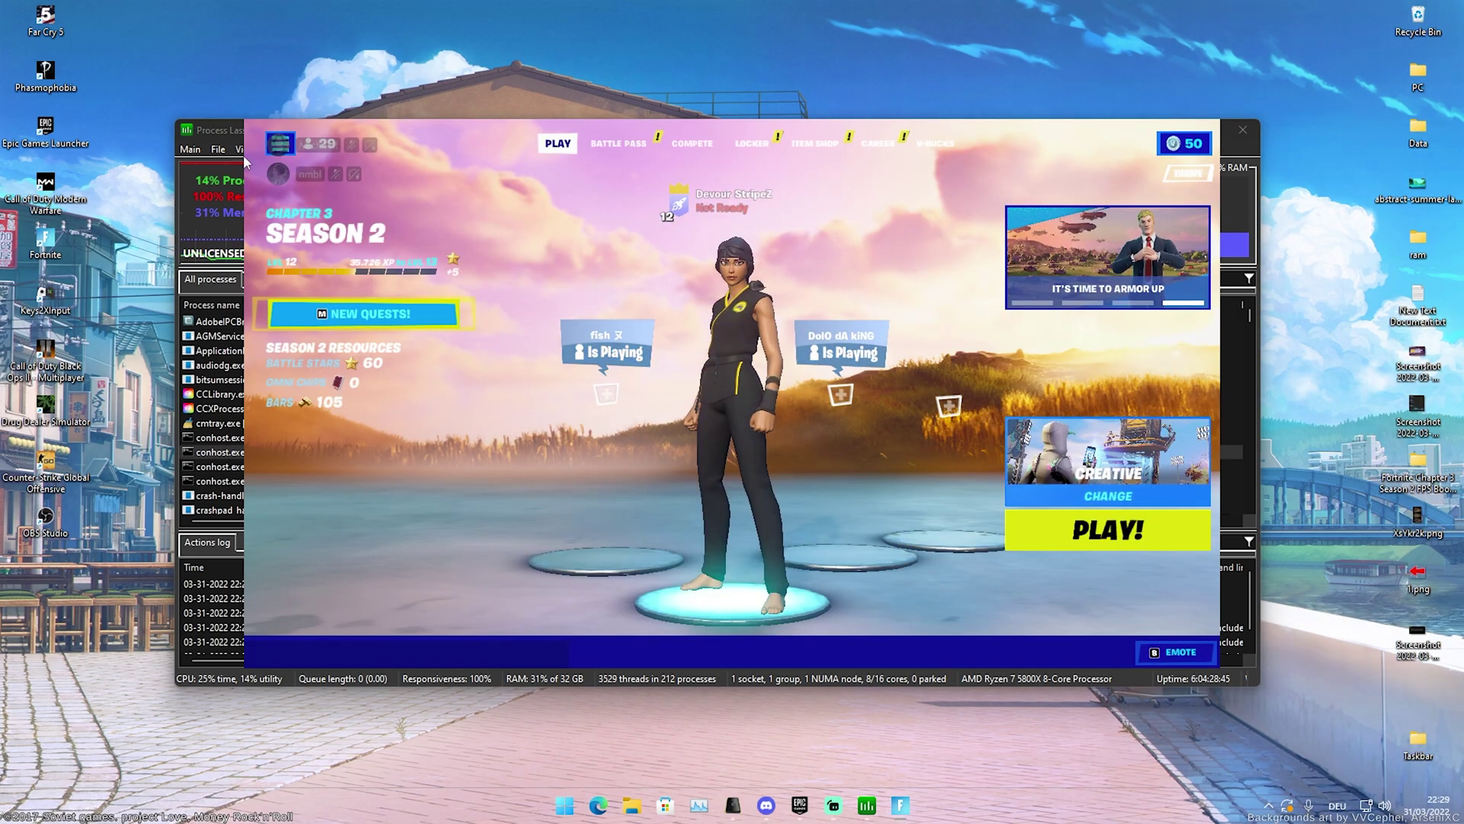
left_click(221, 131)
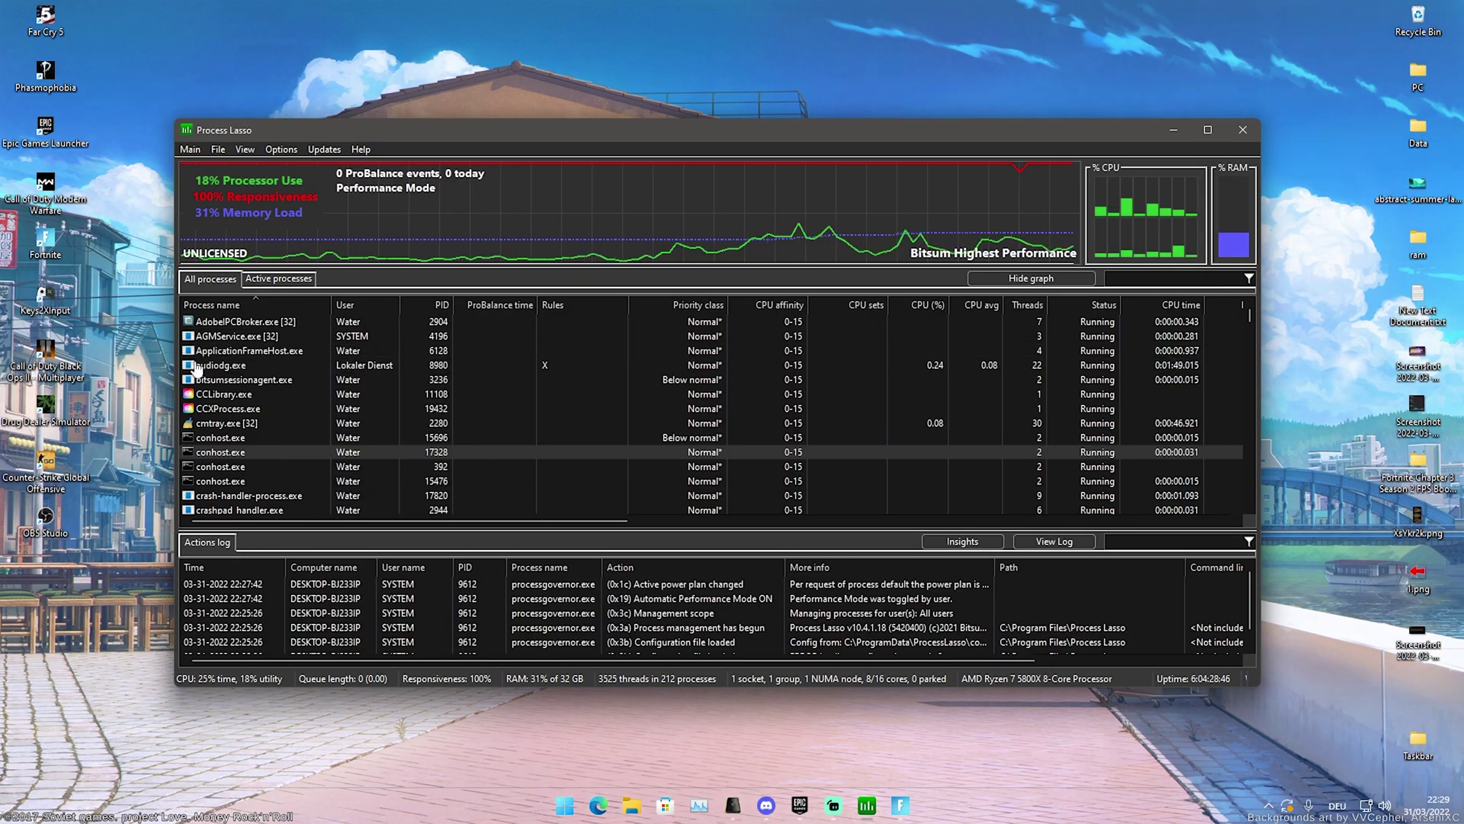
Find the FortniteClient-Win64-Shipping_EAC.exe row and open its right-click options menu.
scroll(267, 396, "down", 3)
scroll(267, 395, "down", 8)
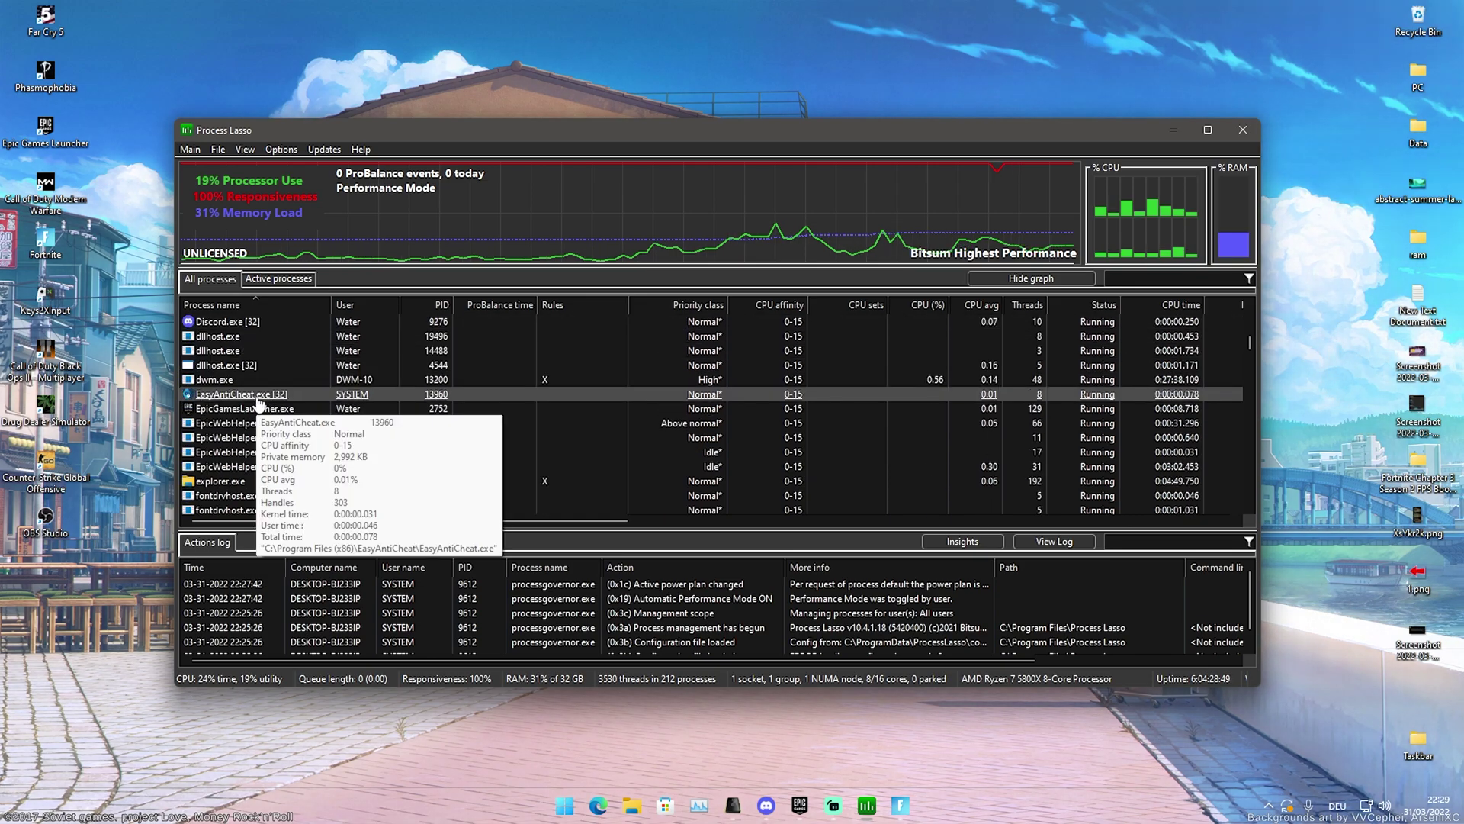
scroll(256, 404, "down", 1)
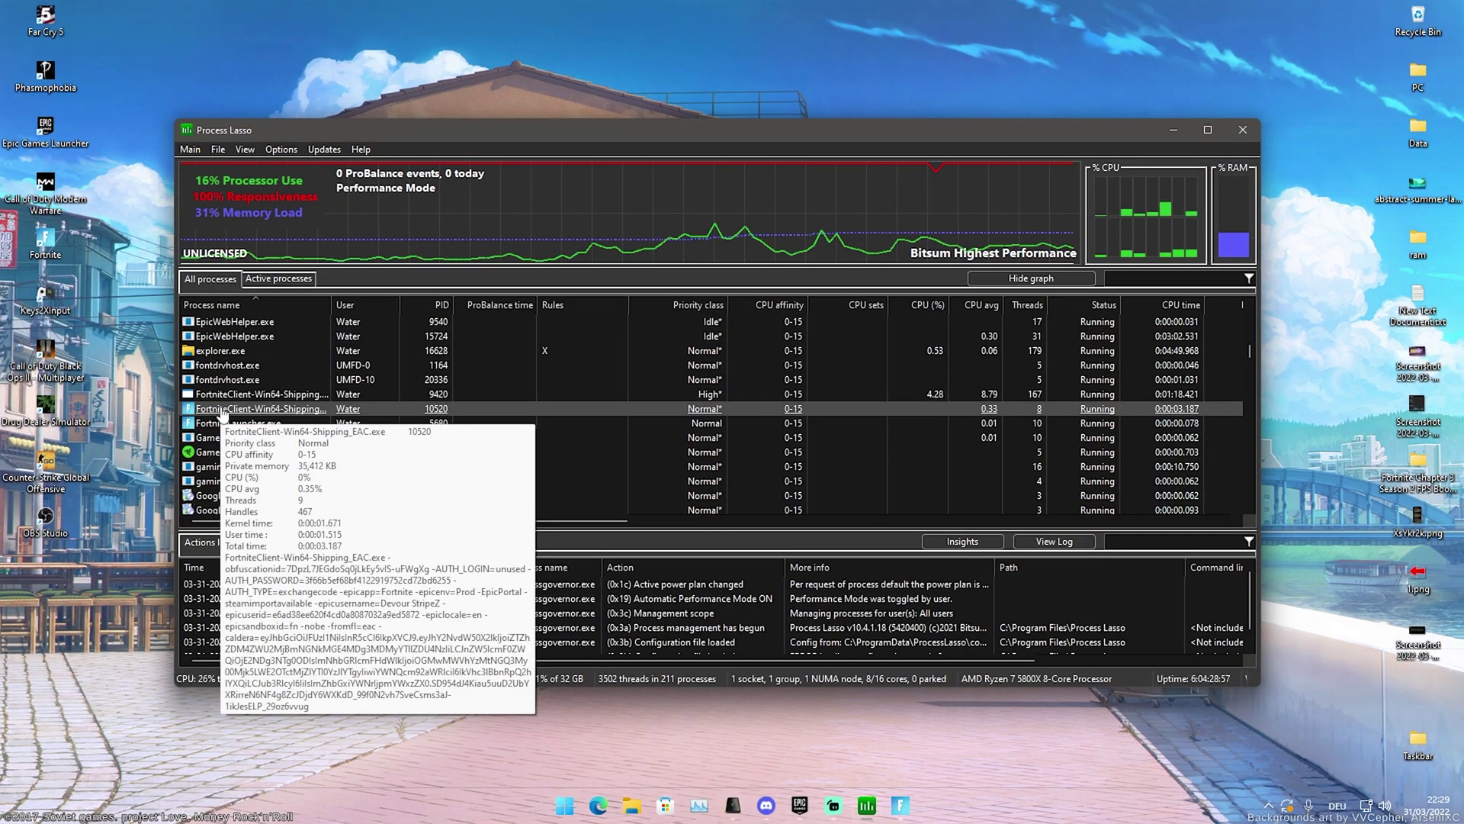
right_click(223, 411)
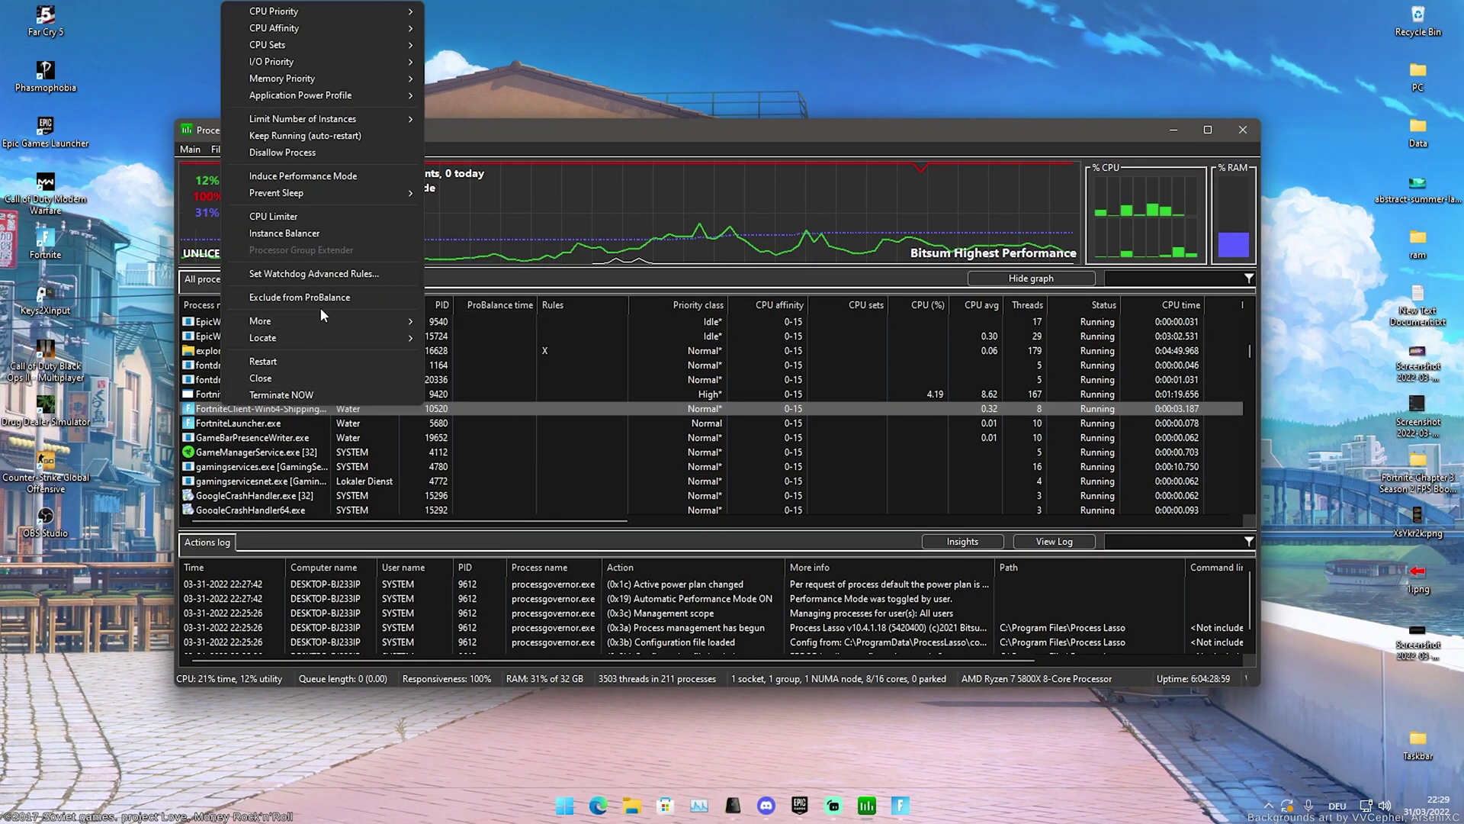
mouse_move(318, 15)
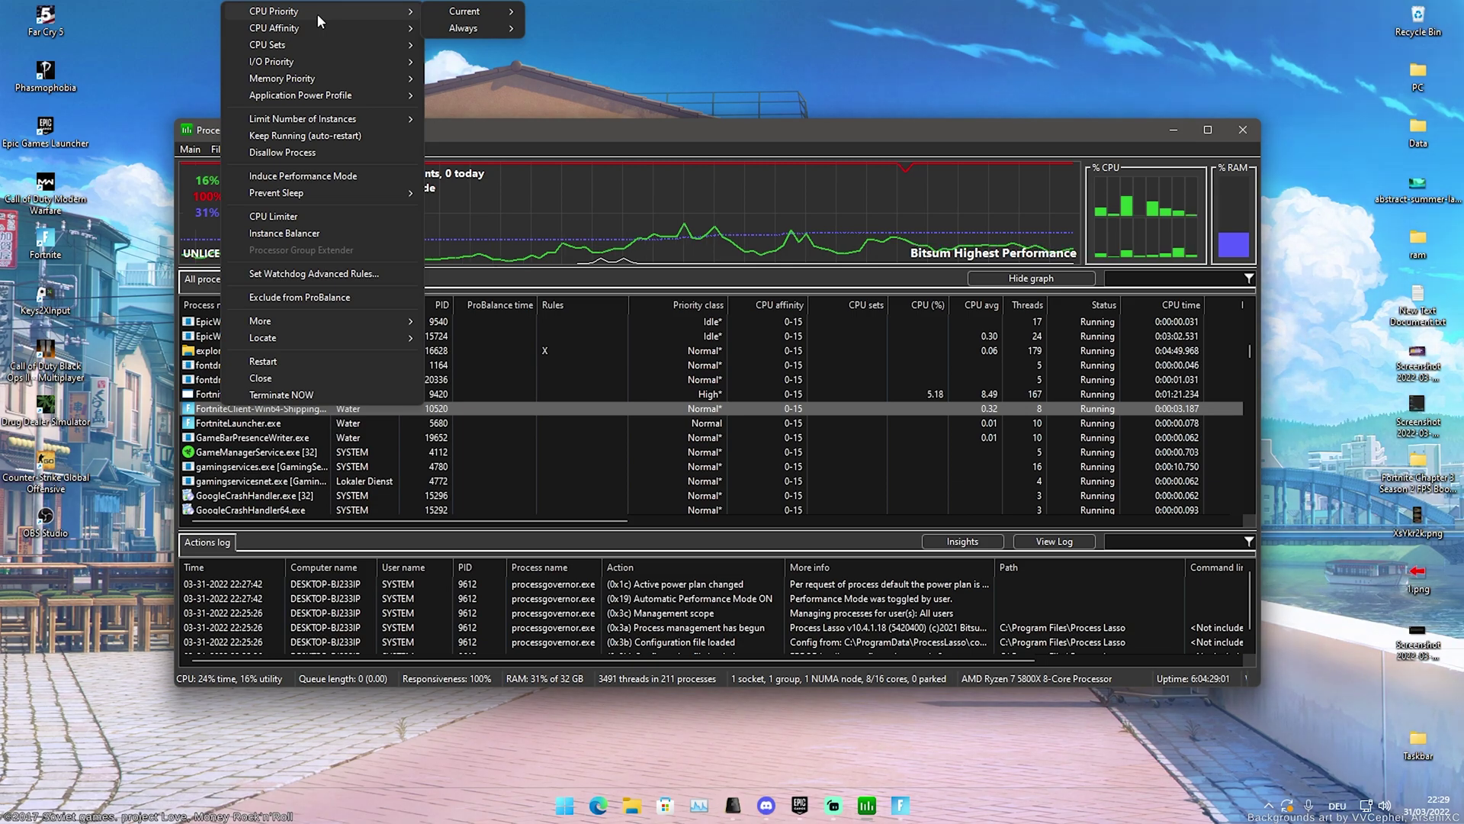
mouse_move(452, 12)
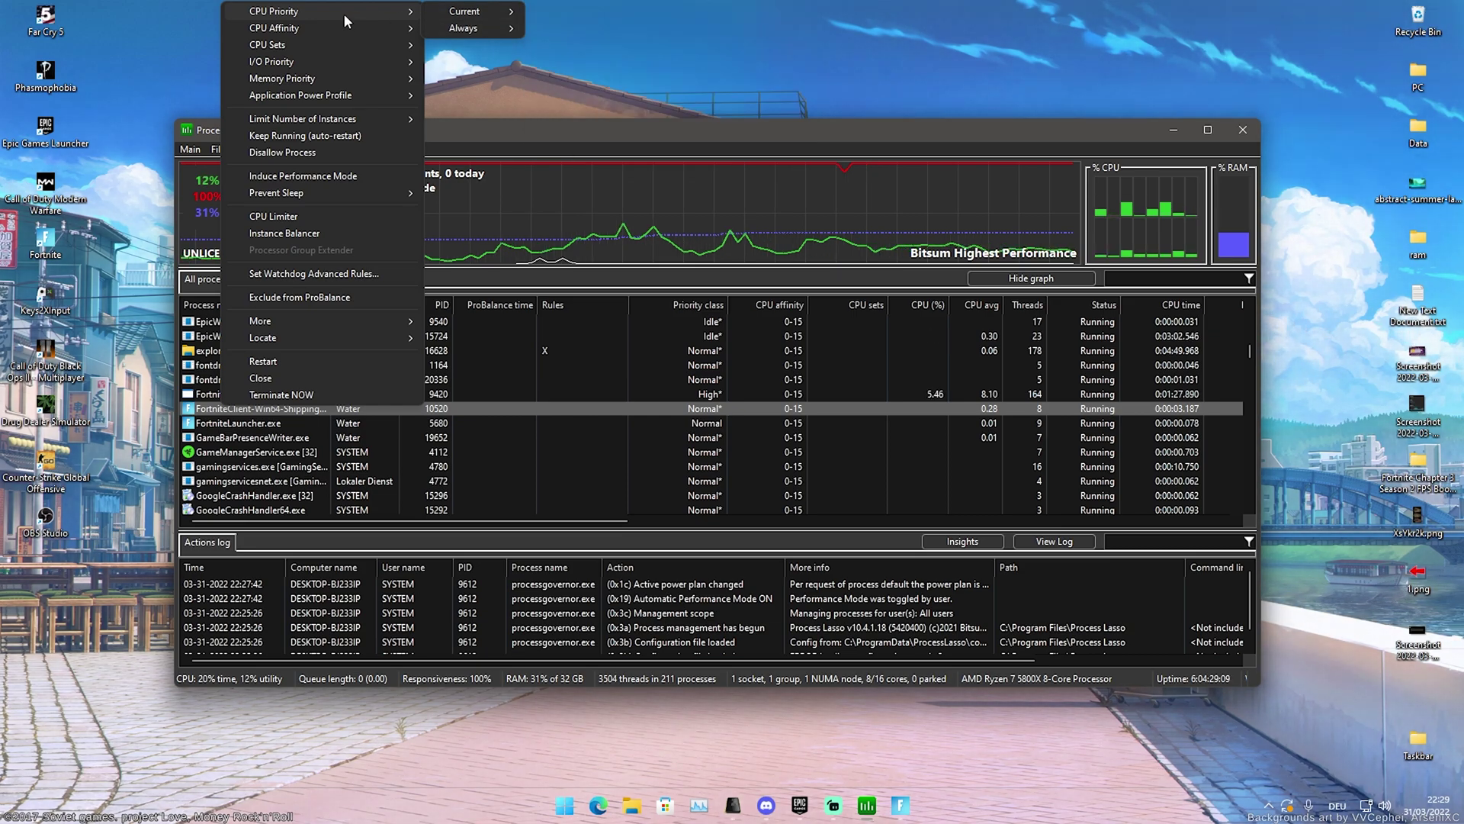
mouse_move(276, 32)
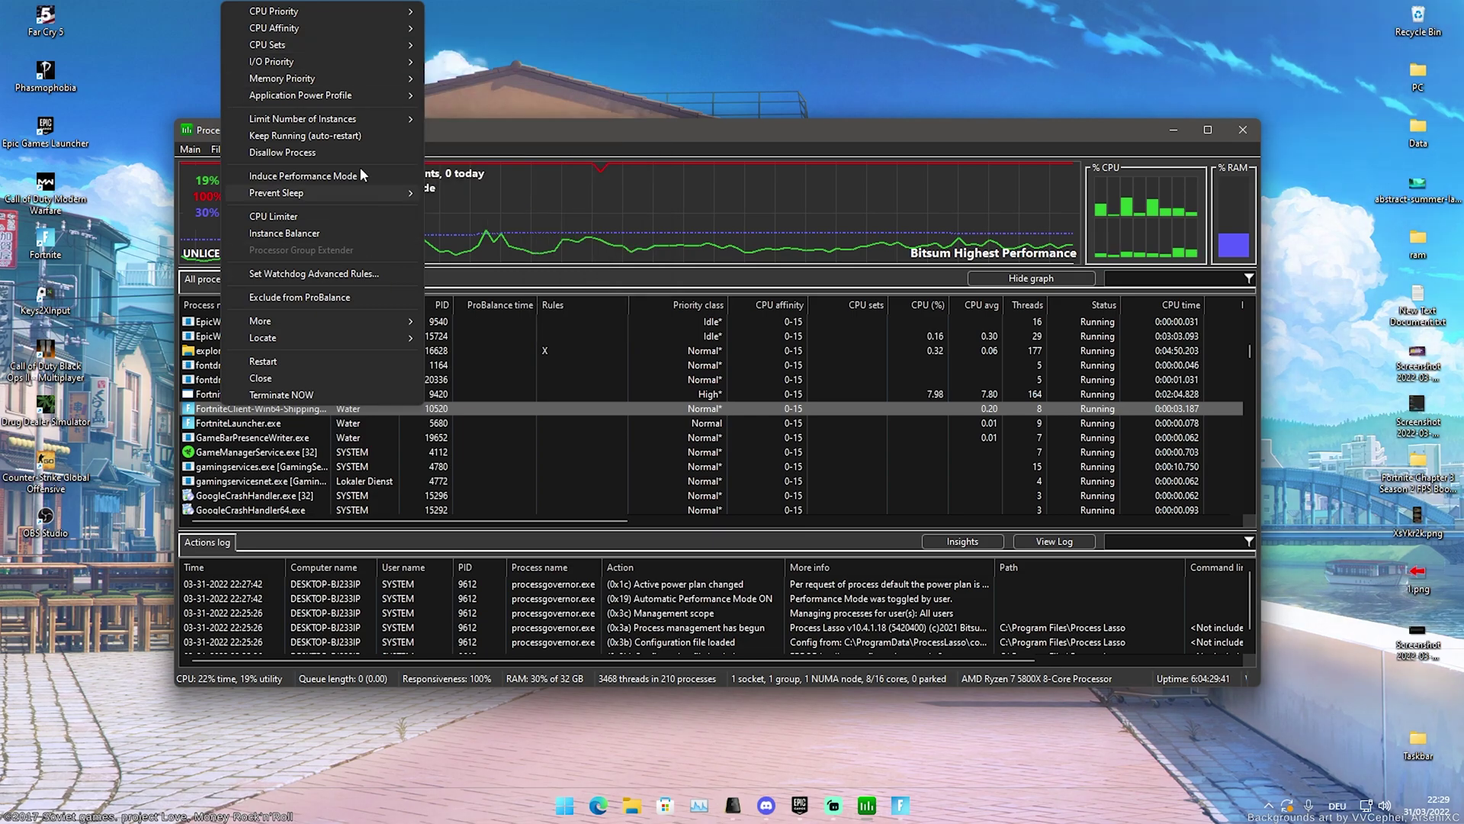
Apply Induce Performance Mode to the Fortnite process, dismiss the success notice, and confirm it's checked.
left_click(282, 182)
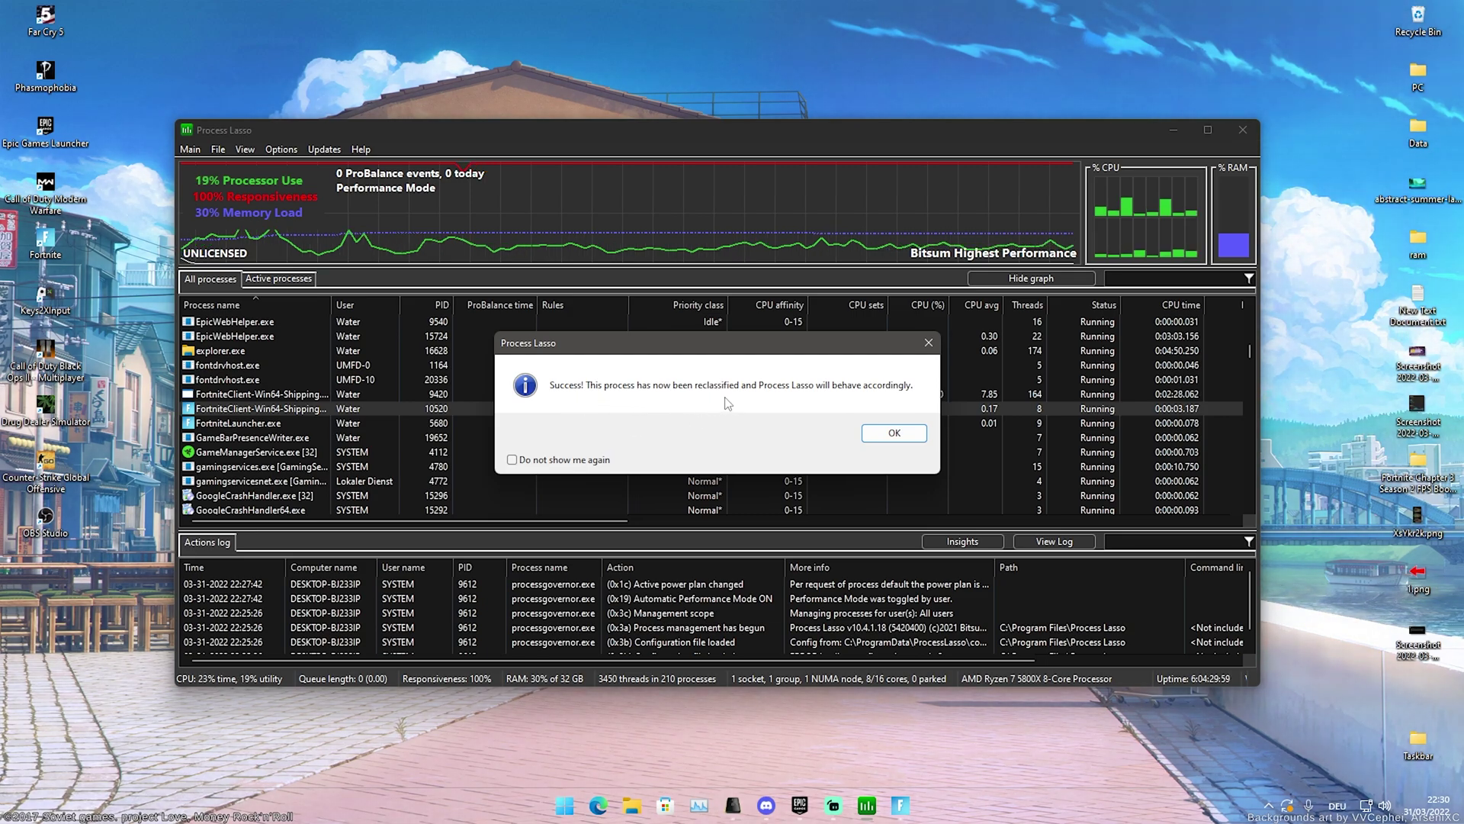
left_click(883, 442)
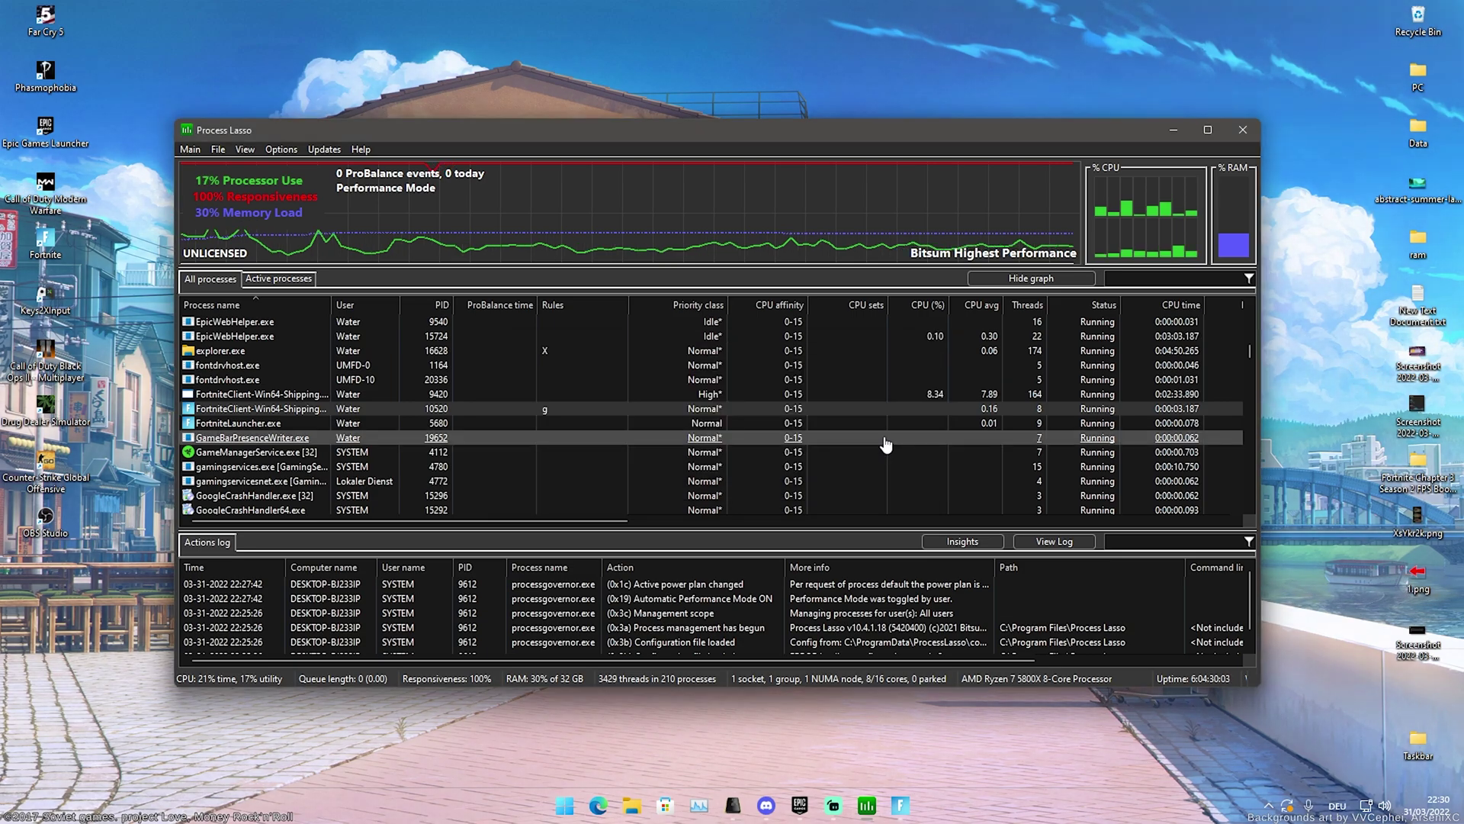
right_click(249, 412)
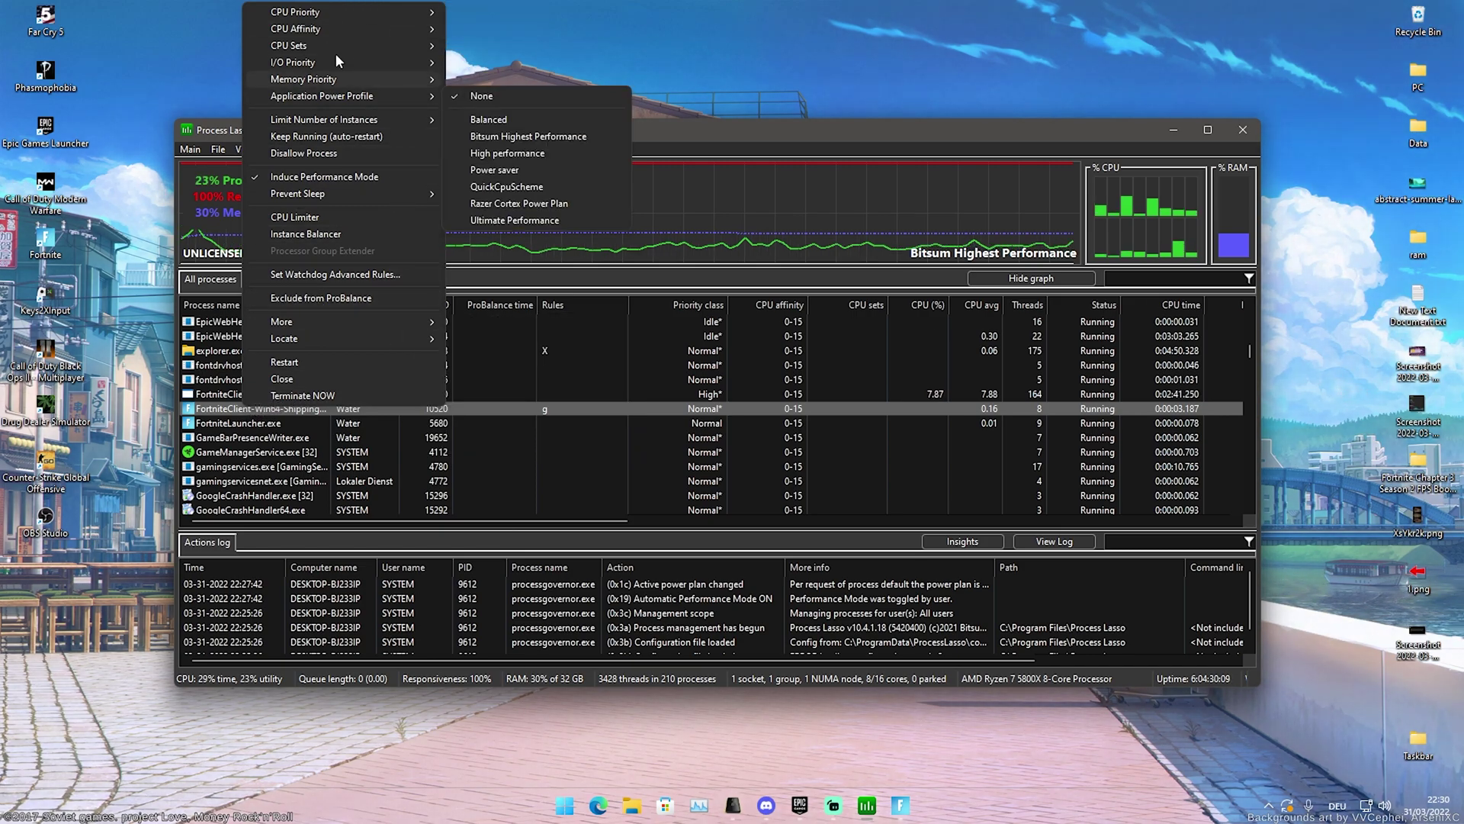
left_click(623, 137)
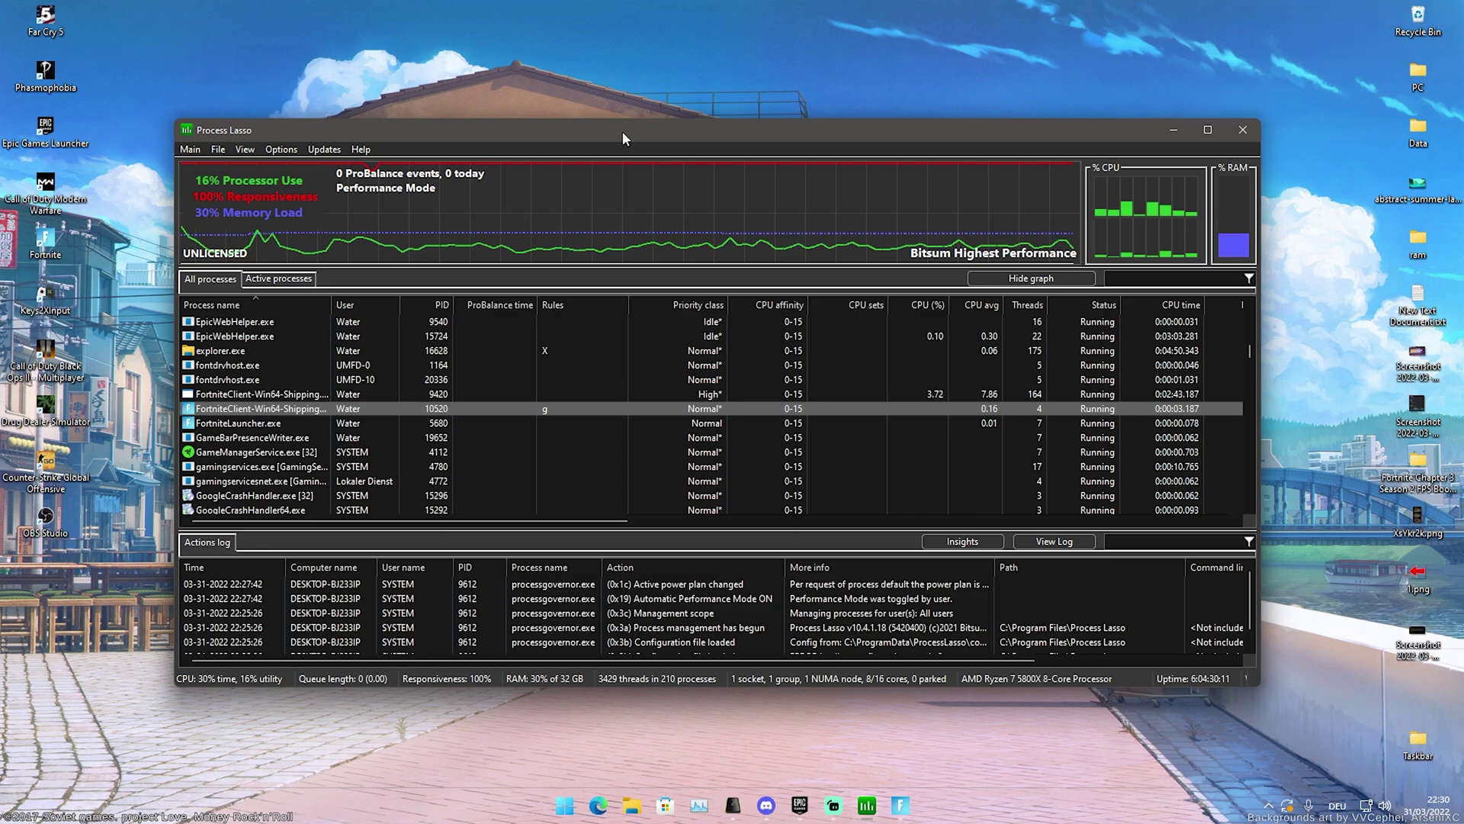
mouse_move(269, 415)
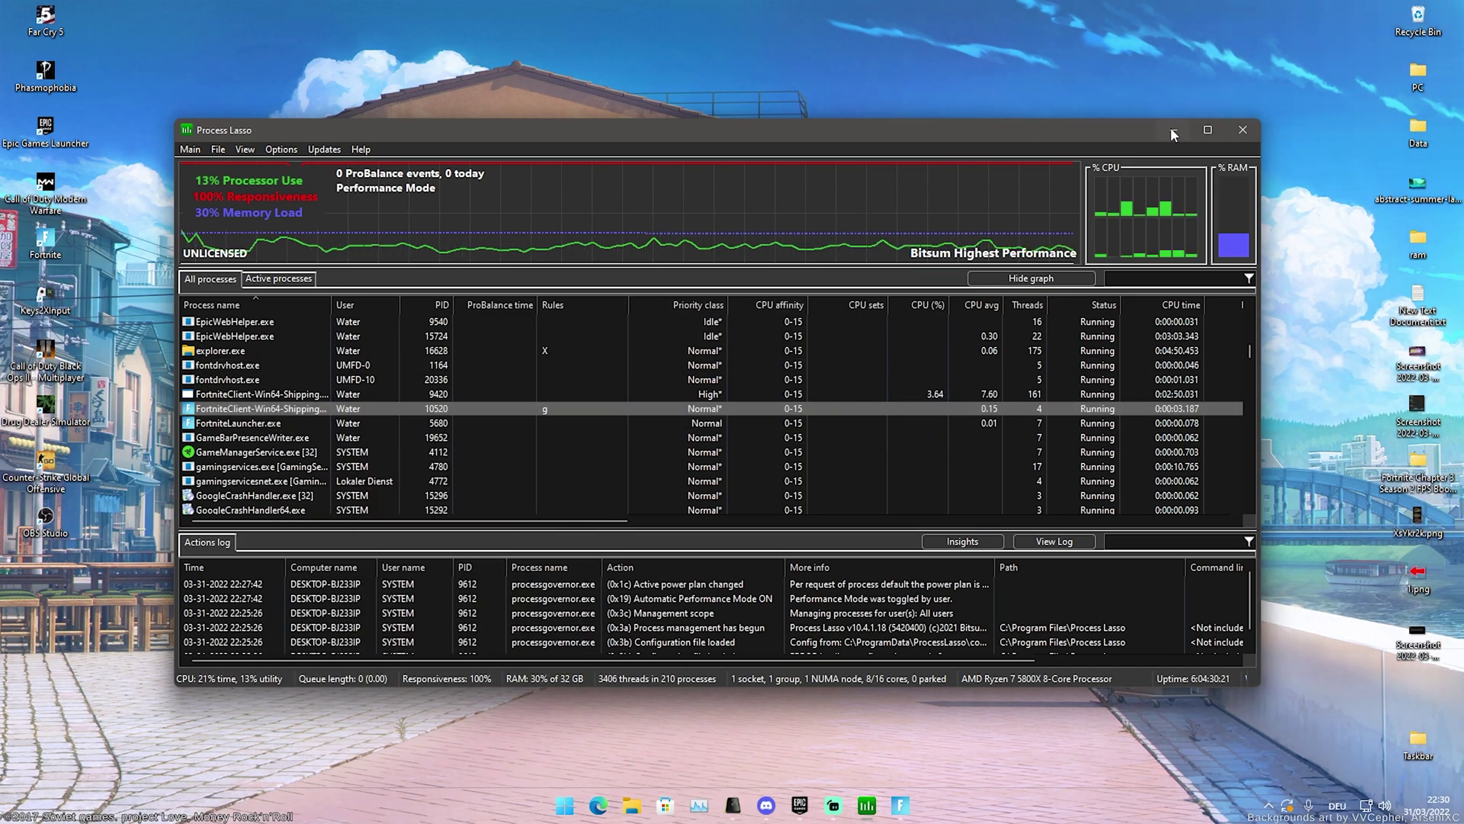
Close the Process Lasso window to reveal the Fortnite Season 2 lobby.
left_click(1243, 131)
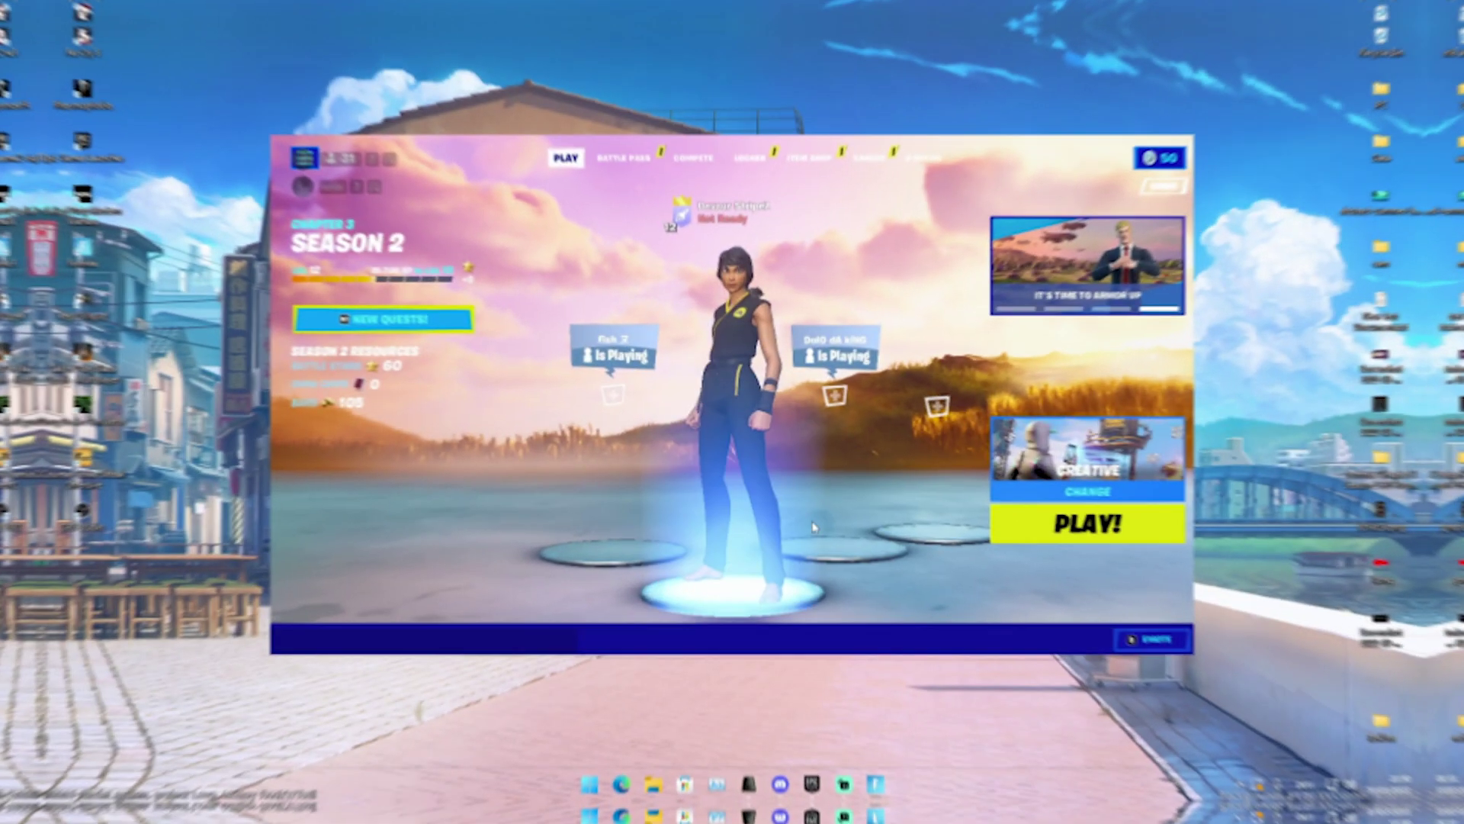